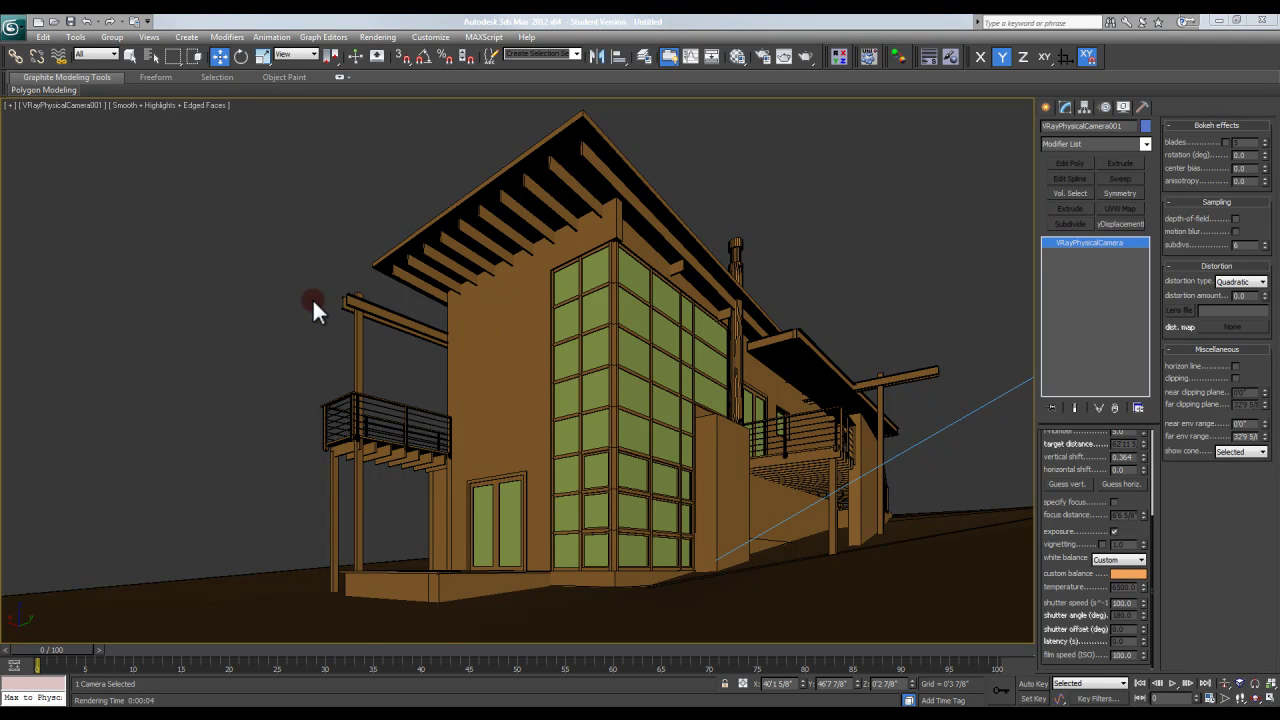
Step: Deselect the camera and switch the viewport to the Top view, panning it slightly
{"action": "left_click", "coordinate": [309, 290]}
{"action": "key", "text": "t"}
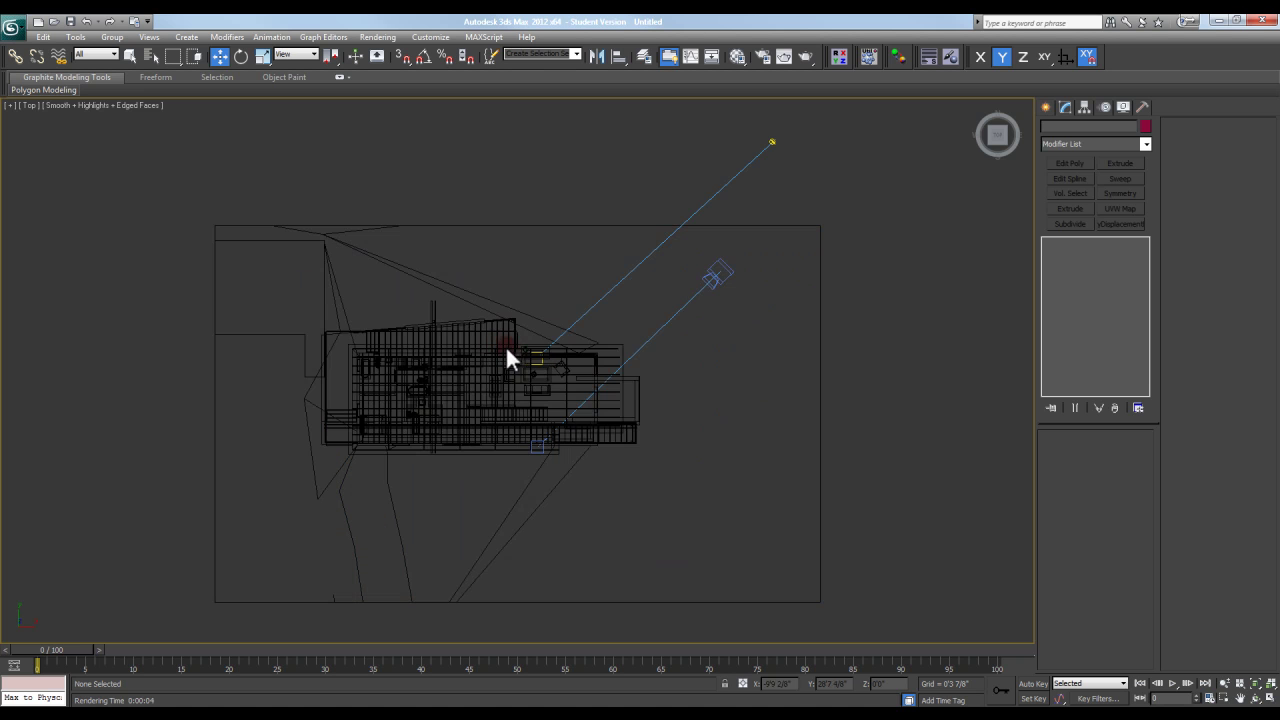
{"action": "middle_click_drag", "start_coordinate": [505, 338], "coordinate": [509, 314]}
Step: Open the XRef Scenes dialog listing Building.max and move it off the building
{"action": "left_click", "coordinate": [12, 26]}
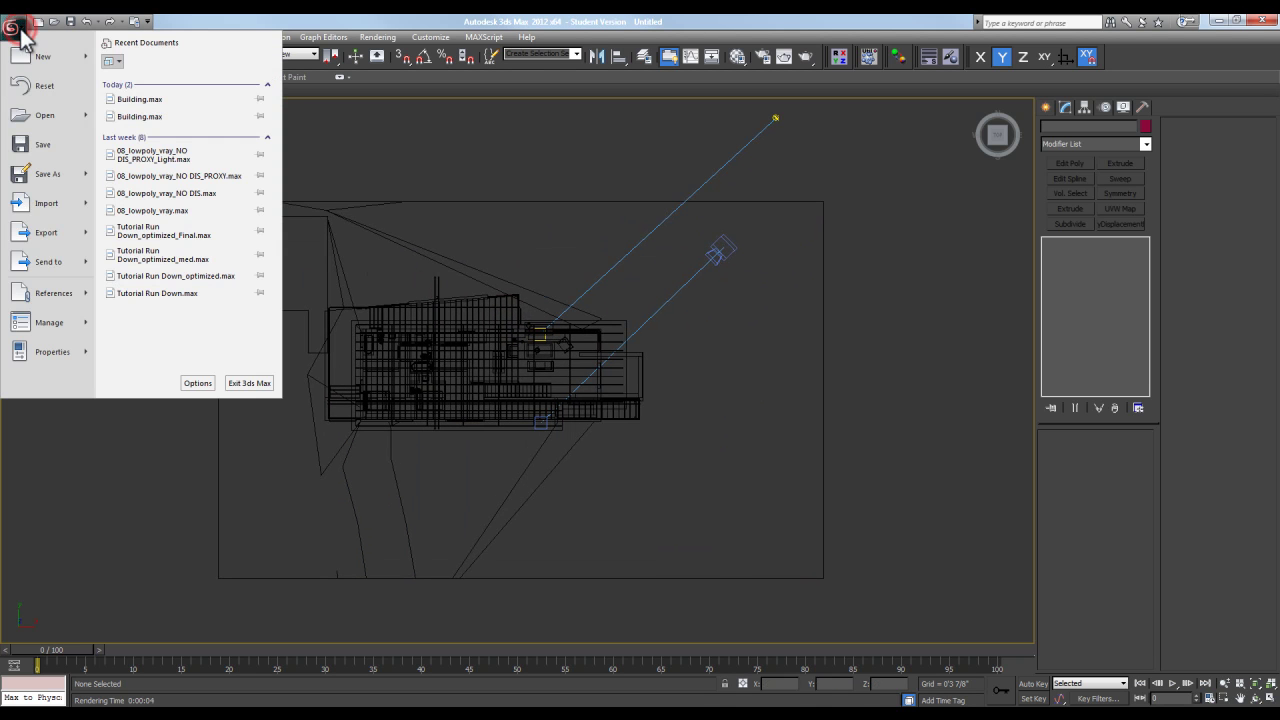
{"action": "left_click", "coordinate": [73, 323]}
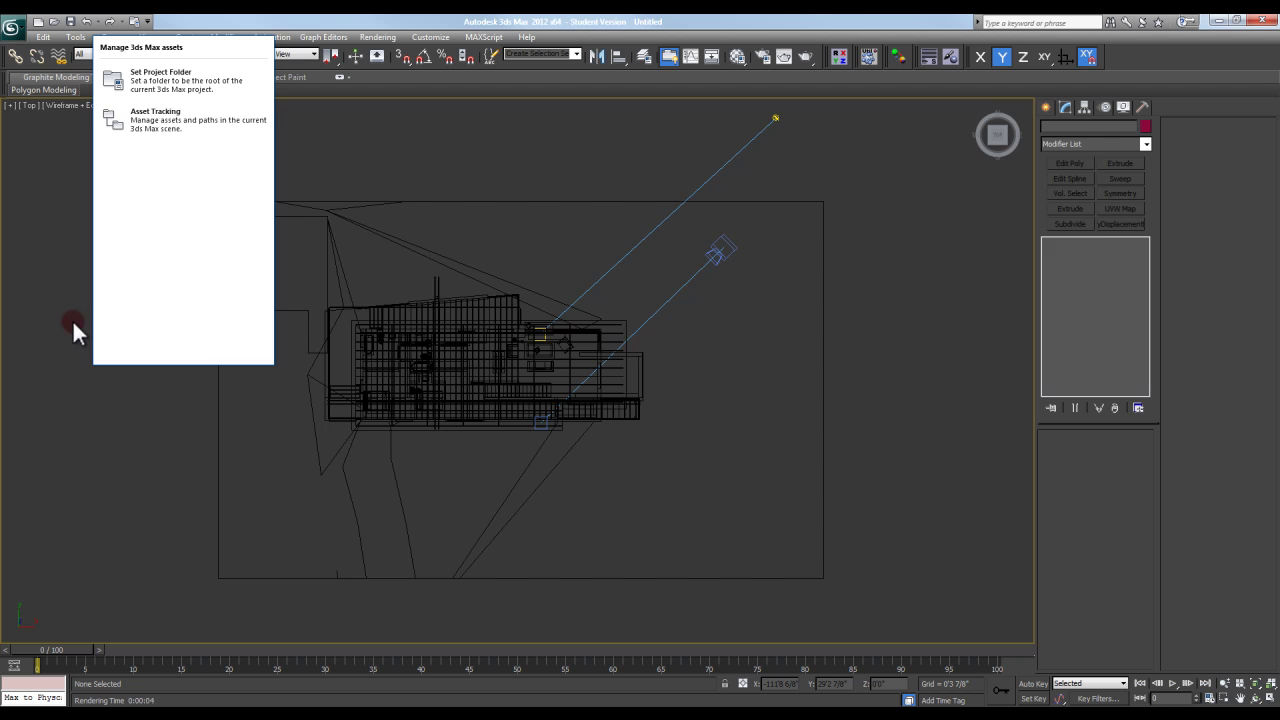
{"action": "left_click", "coordinate": [12, 26]}
{"action": "left_click", "coordinate": [12, 26]}
{"action": "left_click", "coordinate": [80, 293]}
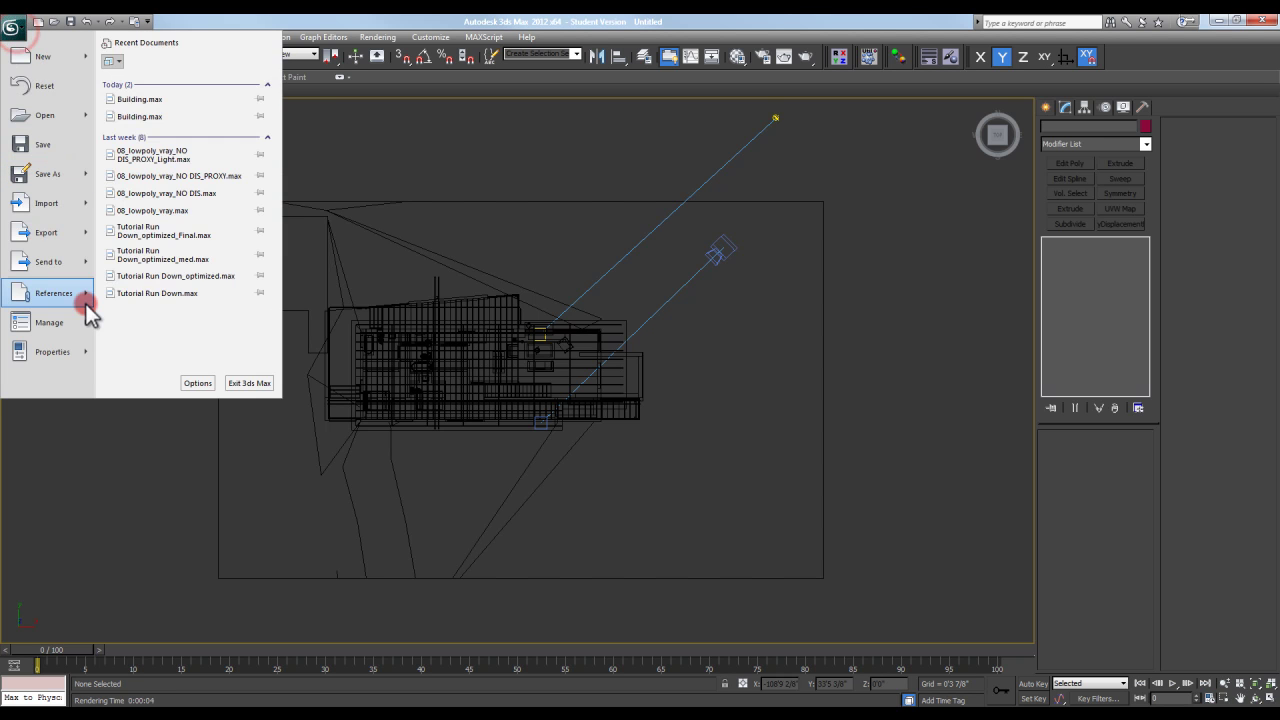
{"action": "left_click", "coordinate": [183, 178]}
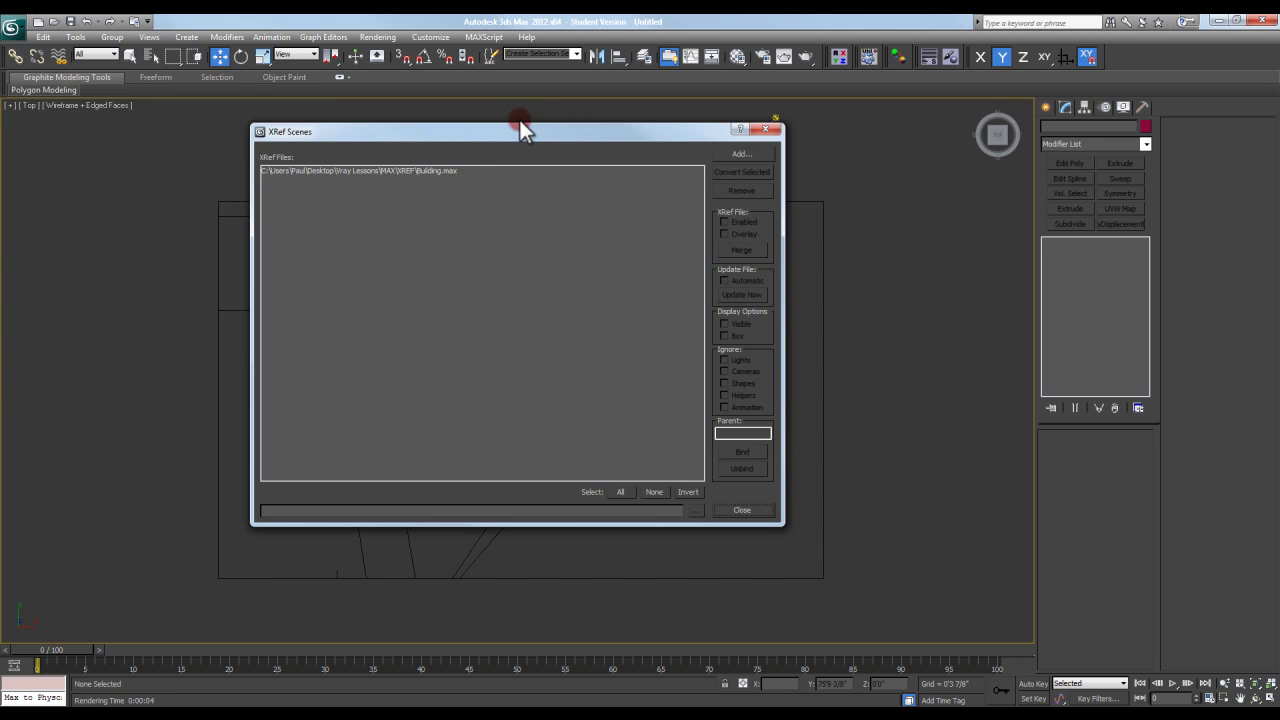
{"action": "left_click_drag", "start_coordinate": [522, 130], "coordinate": [971, 264]}
{"action": "middle_click_drag", "start_coordinate": [458, 353], "coordinate": [357, 331]}
Step: Create a small Dummy helper just right of the building
{"action": "left_click", "coordinate": [1046, 106]}
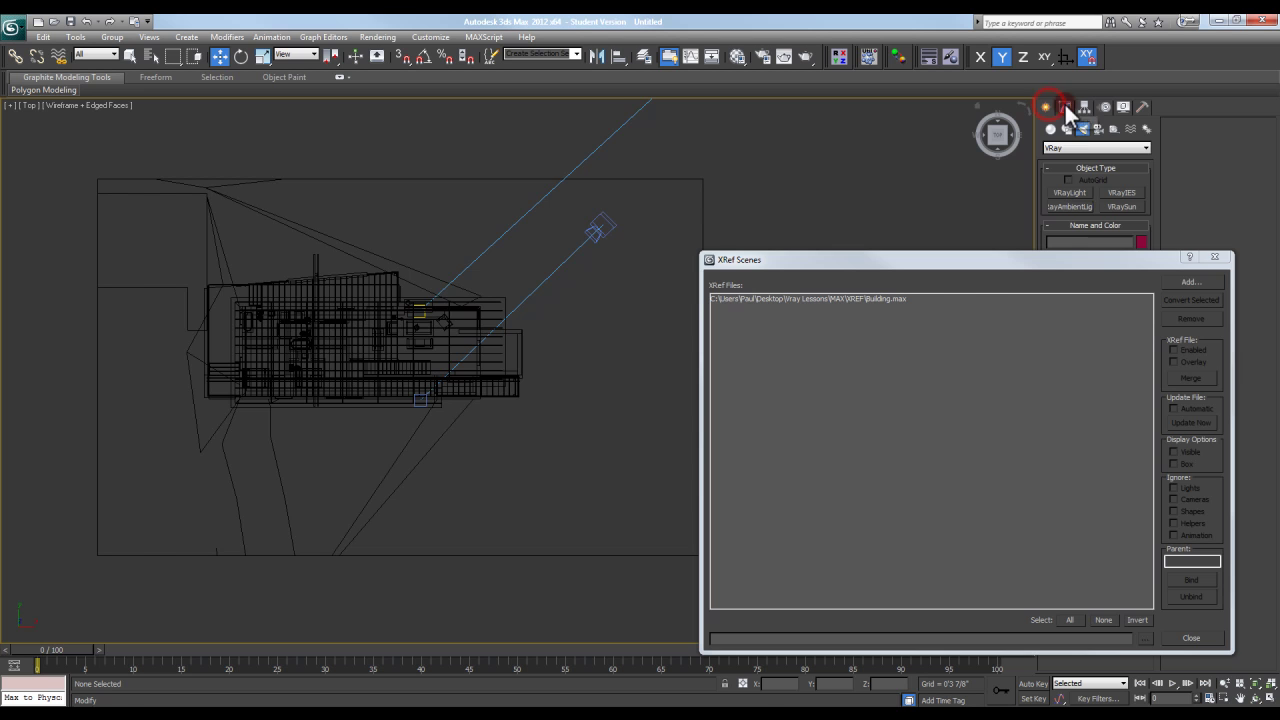
{"action": "left_click", "coordinate": [1114, 129]}
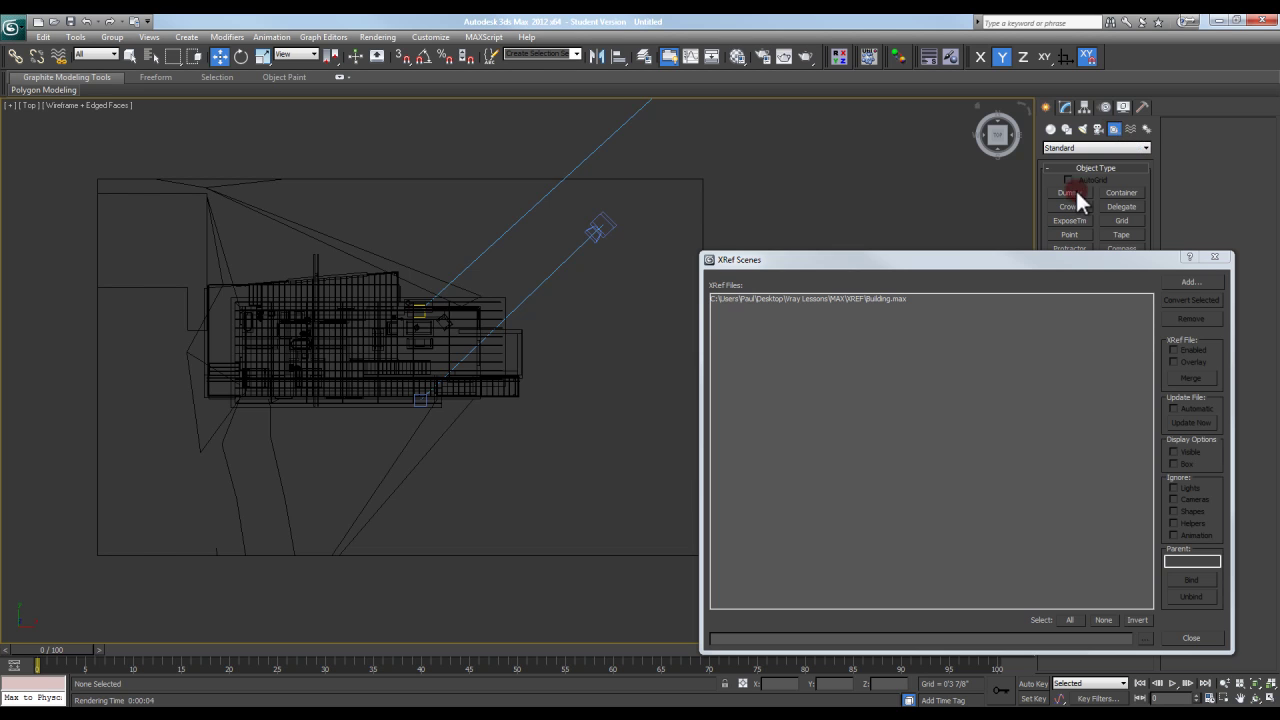
{"action": "left_click", "coordinate": [1069, 192]}
{"action": "left_click_drag", "start_coordinate": [571, 350], "coordinate": [587, 360]}
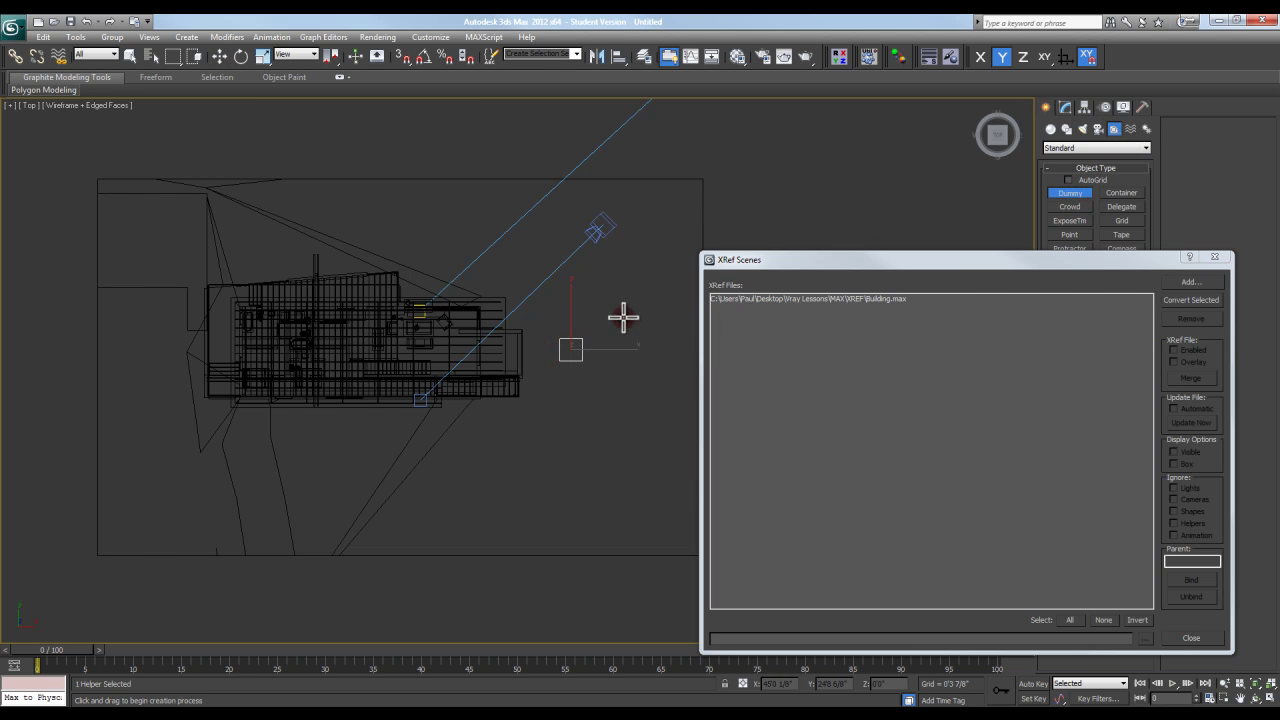
Step: Bind the Building.max XRef to Dummy001 as its parent and close XRef Scenes
{"action": "left_click", "coordinate": [880, 299]}
{"action": "left_click", "coordinate": [871, 298]}
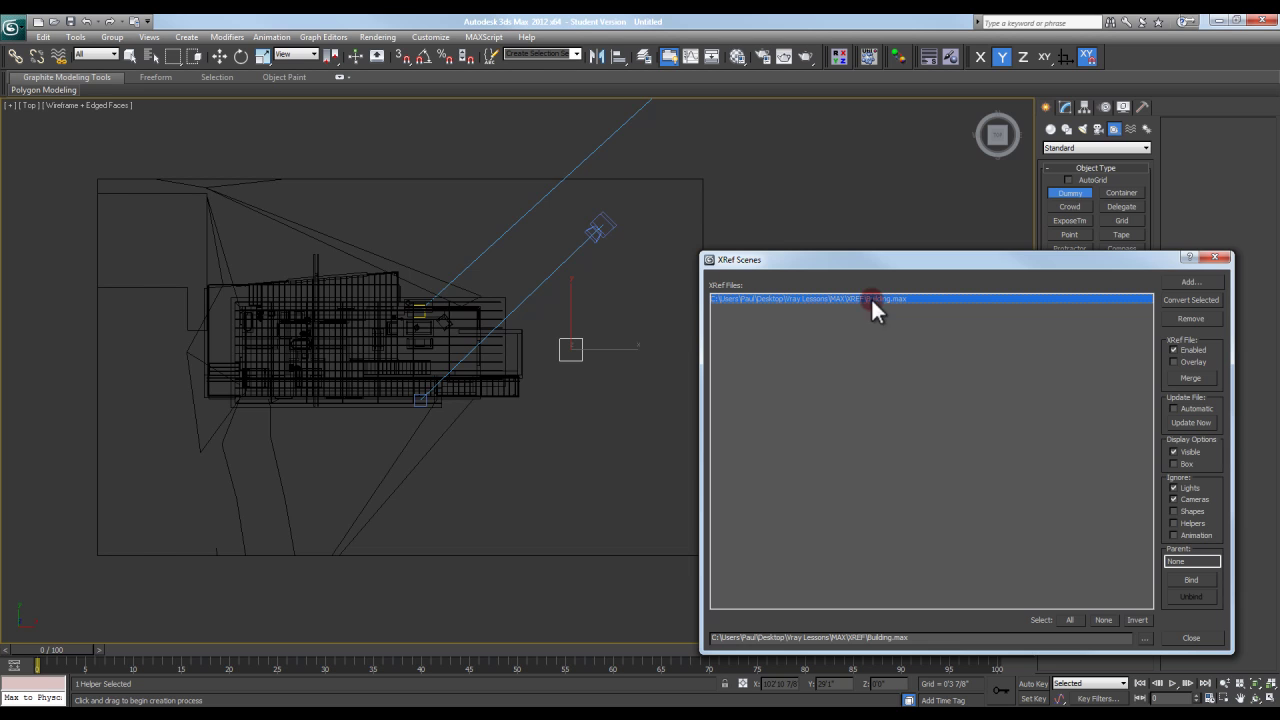
{"action": "left_click", "coordinate": [1049, 488]}
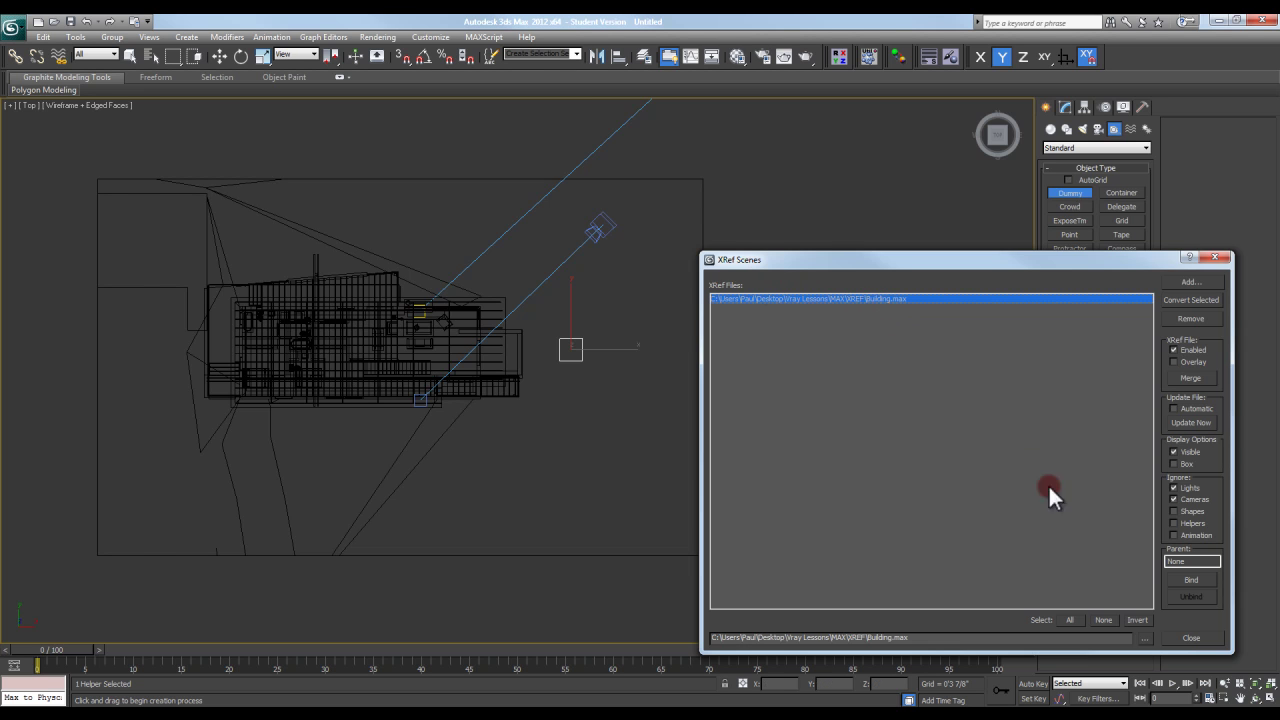
{"action": "left_click", "coordinate": [1191, 580]}
{"action": "left_click", "coordinate": [574, 350]}
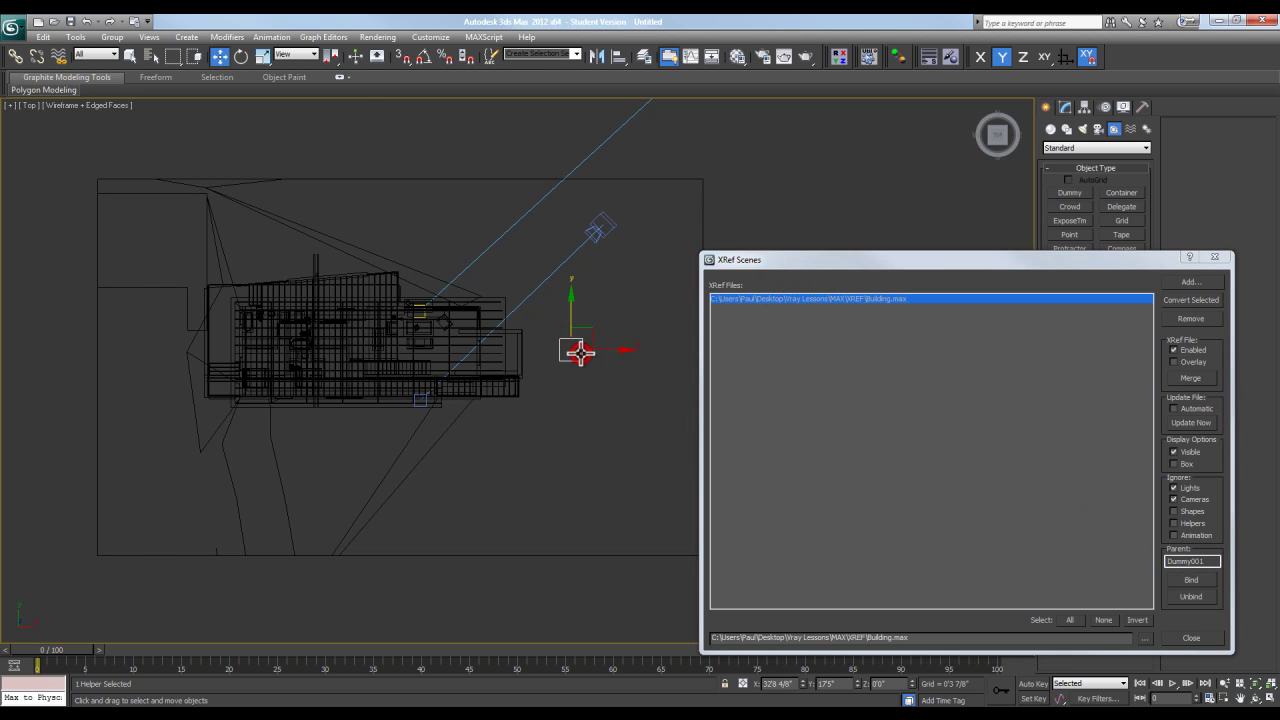
{"action": "left_click", "coordinate": [1214, 257]}
{"action": "left_click_drag", "start_coordinate": [600, 347], "coordinate": [581, 368]}
{"action": "key", "text": "r"}
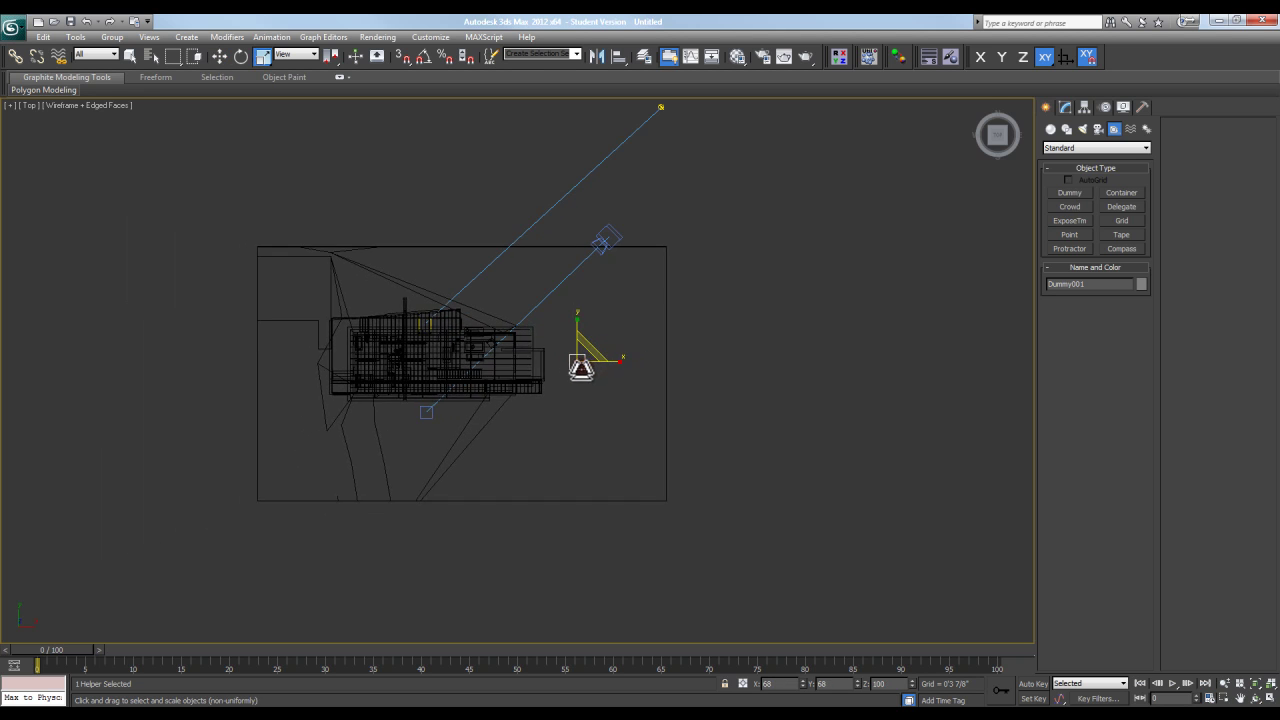
Step: Orbit to a 3-D view and drag the dummy to see the building follow
{"action": "scroll", "coordinate": [595, 372], "scroll_direction": "up", "scroll_amount": 3}
{"action": "middle_click_drag", "start_coordinate": [610, 372], "coordinate": [640, 352], "text": "alt"}
{"action": "key", "text": "w"}
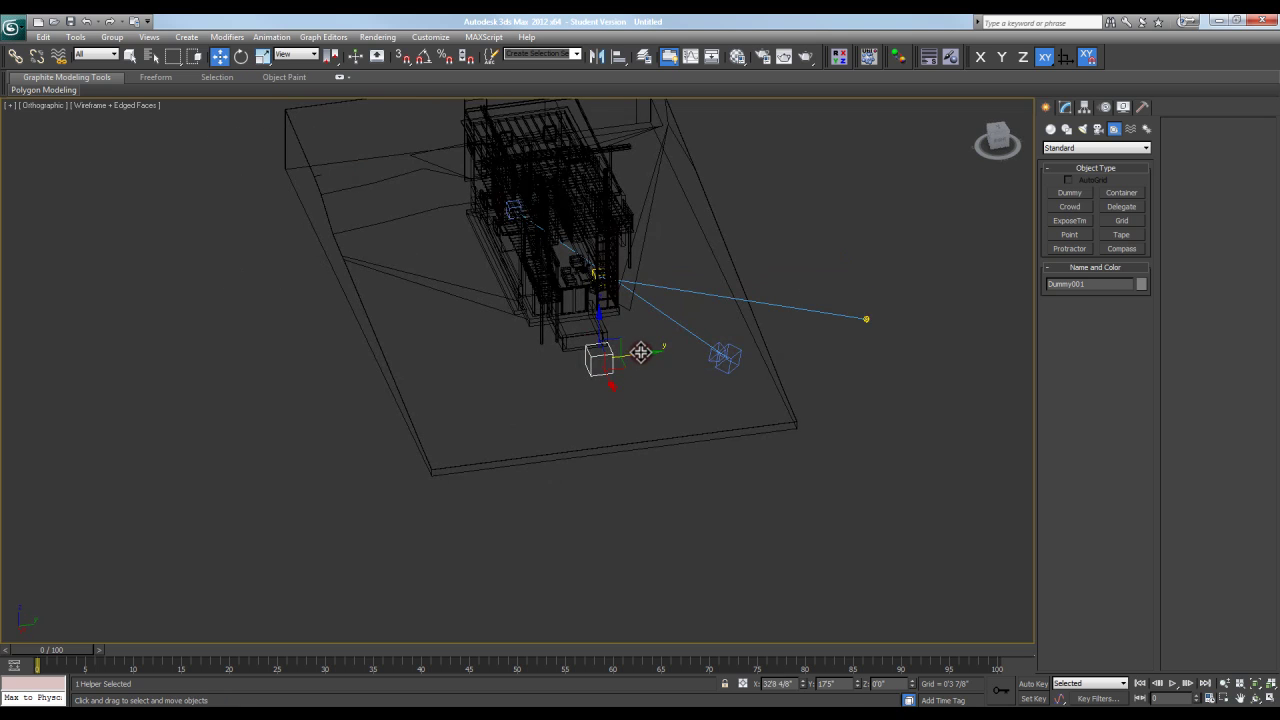
{"action": "left_click_drag", "start_coordinate": [640, 352], "coordinate": [453, 245]}
Step: Move the dummy by Offset Y 5', then undo the move and deselect
{"action": "right_click", "coordinate": [453, 245]}
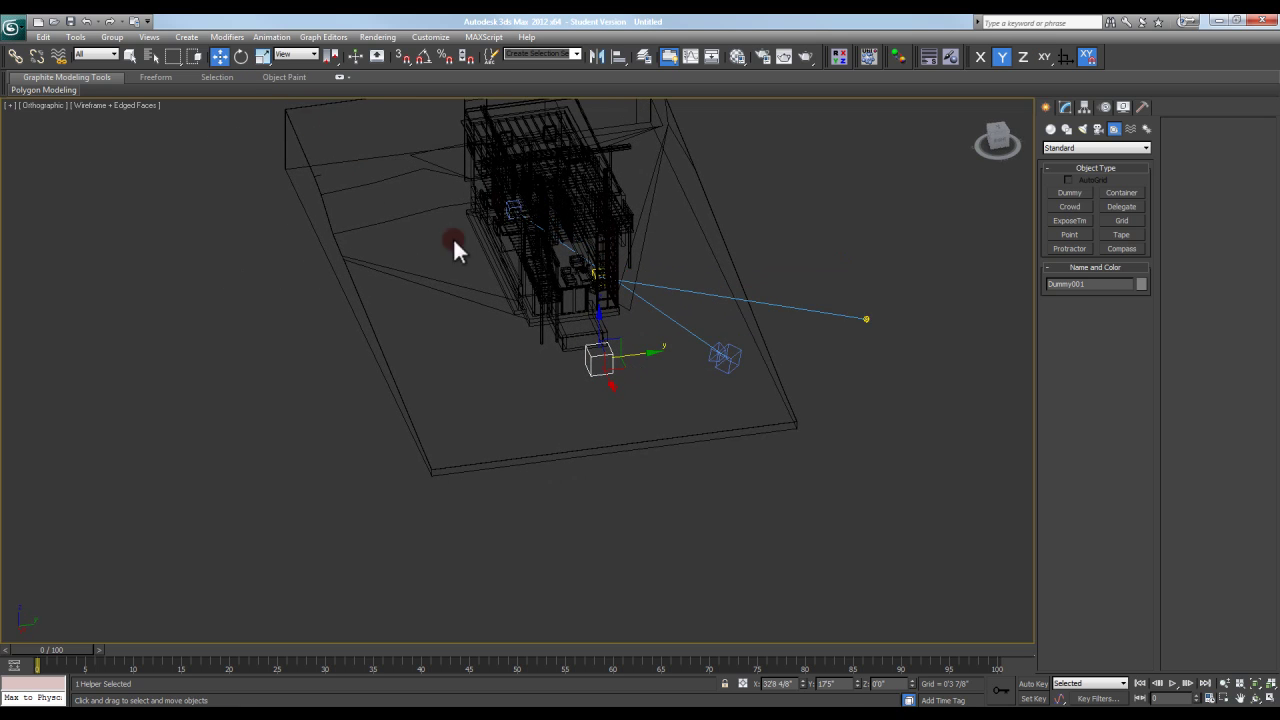
{"action": "right_click", "coordinate": [229, 59]}
{"action": "left_click", "coordinate": [529, 245]}
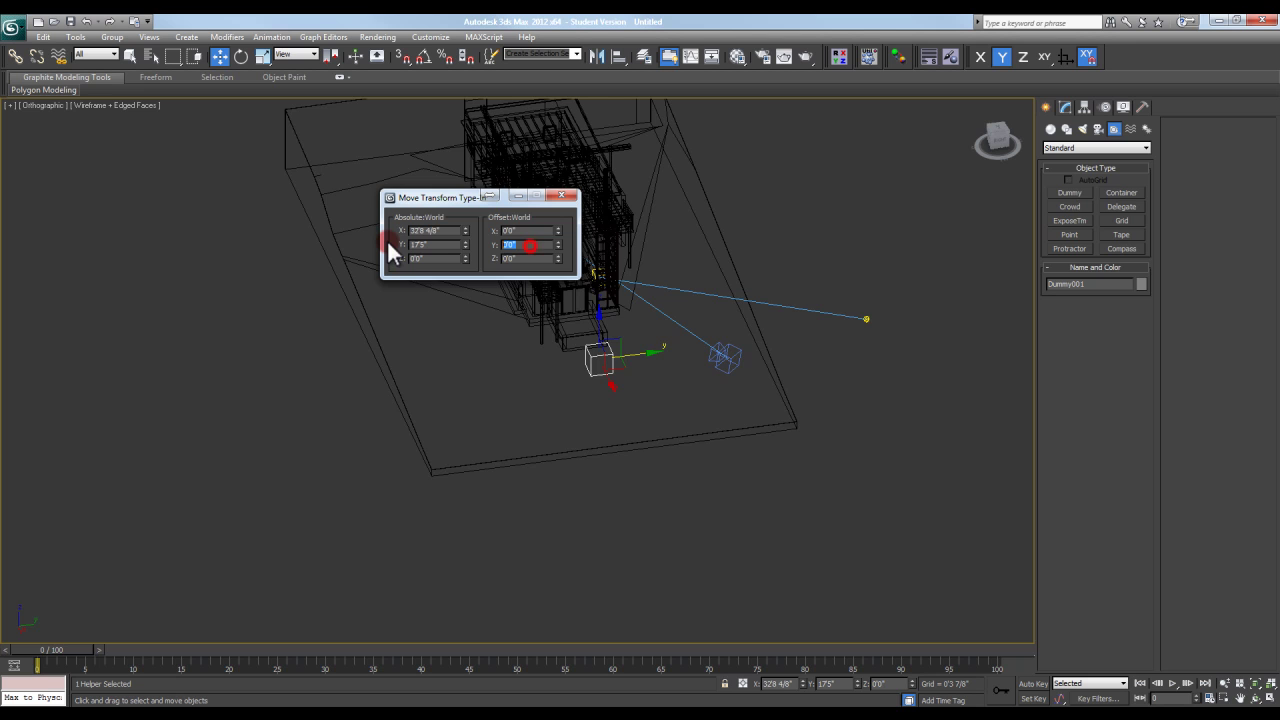
{"action": "type", "text": "5"}
{"action": "key", "text": "Return"}
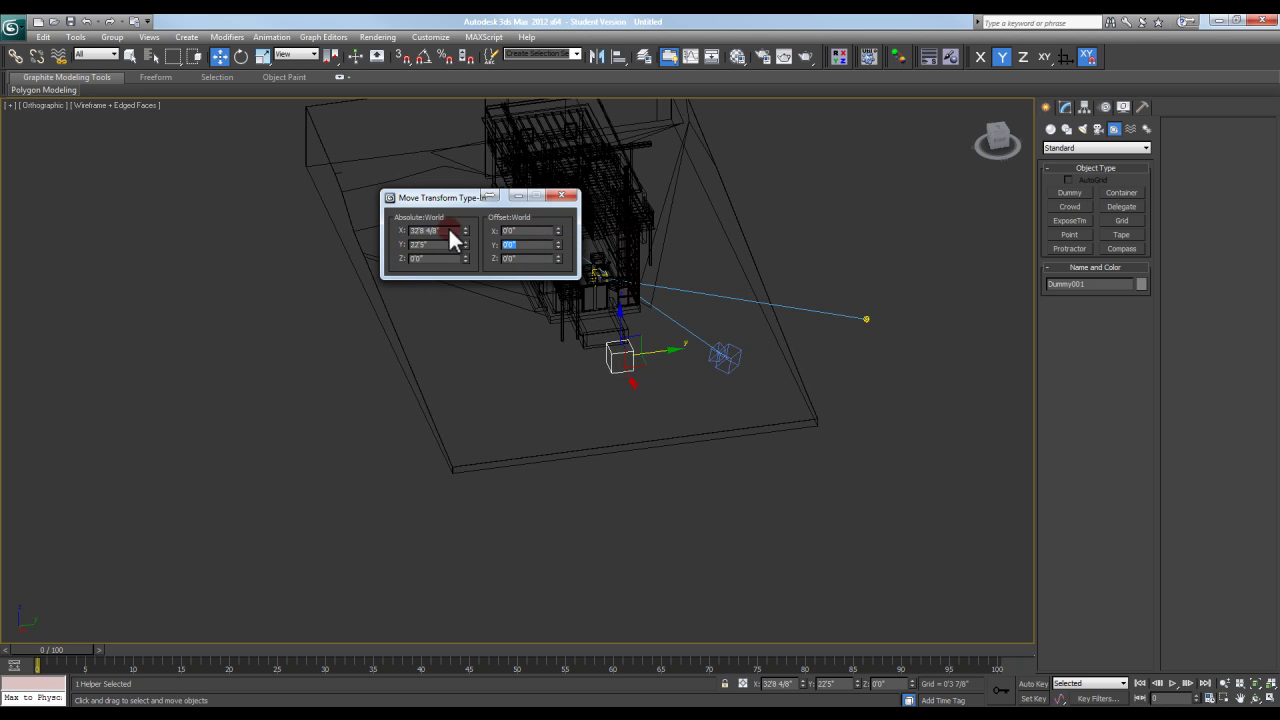
{"action": "left_click", "coordinate": [571, 200]}
{"action": "key", "text": "ctrl+z"}
{"action": "left_click", "coordinate": [714, 292]}
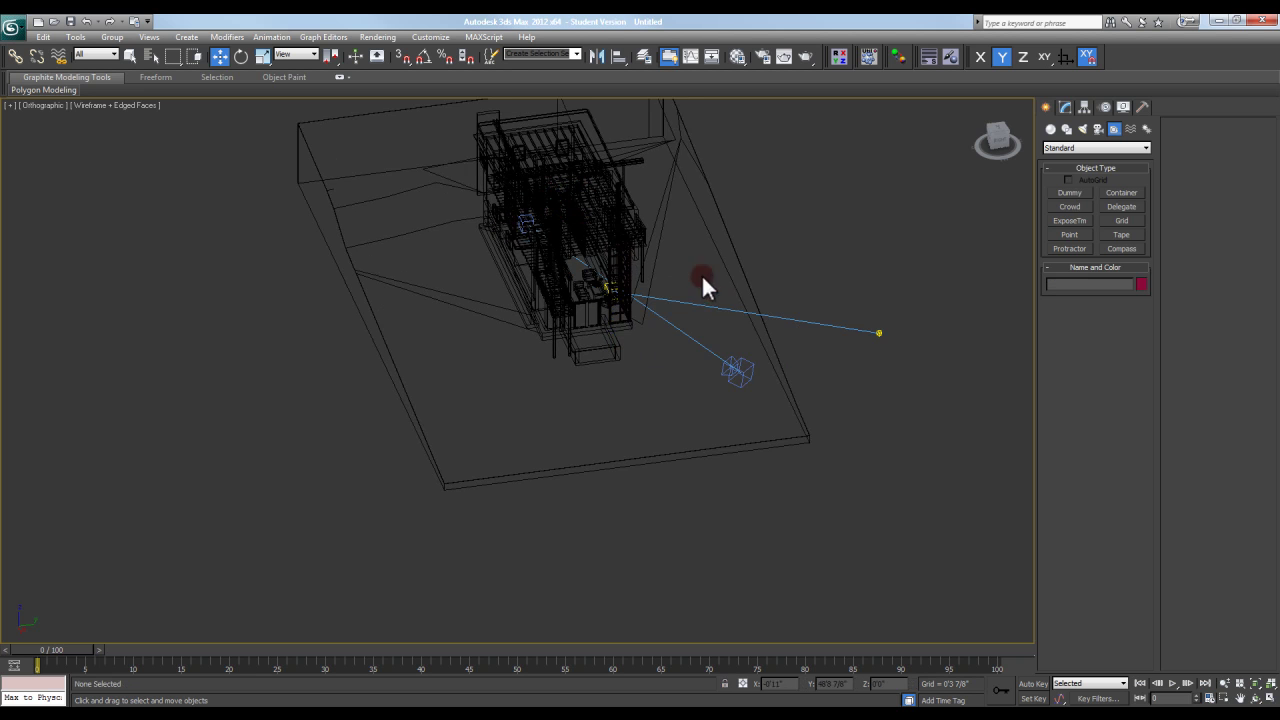
{"action": "middle_click_drag", "start_coordinate": [700, 283], "coordinate": [429, 349], "text": "alt"}
Step: Save the scene as MASTER_BASIC LIGHTING in the MAX folder, one level above XREF
{"action": "scroll", "coordinate": [678, 370], "scroll_direction": "up", "scroll_amount": 3}
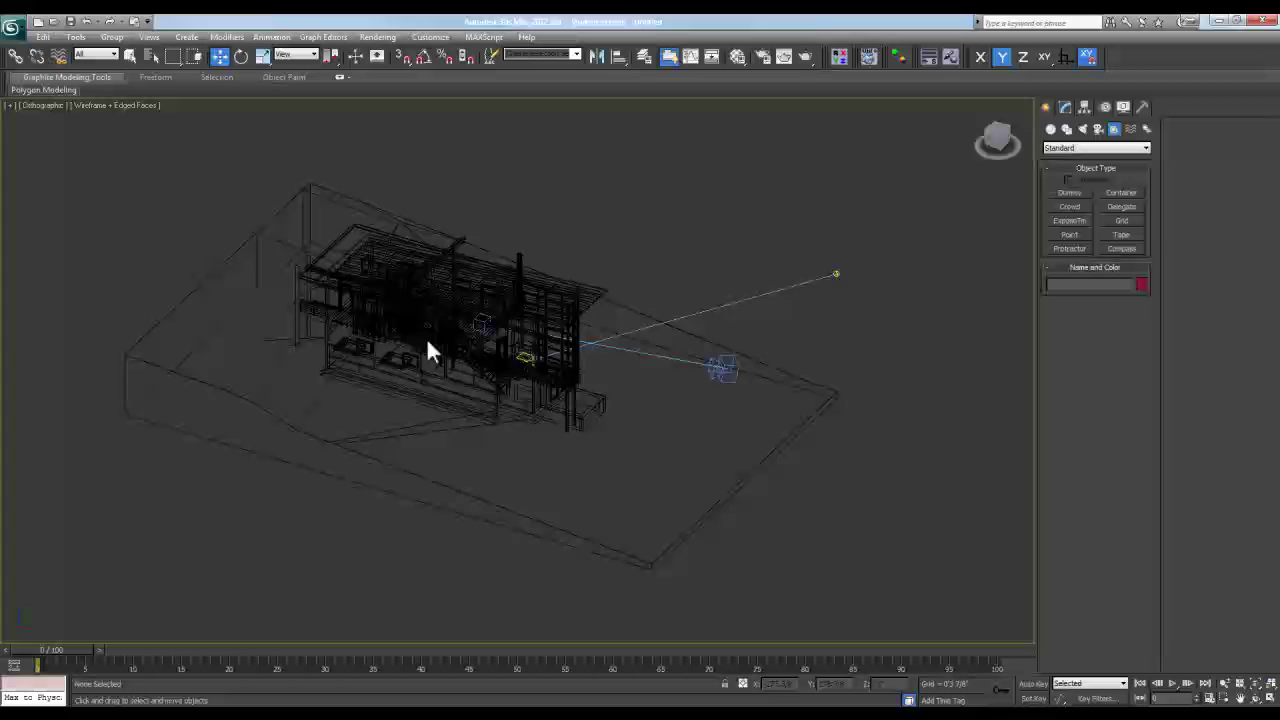
{"action": "scroll", "coordinate": [580, 286], "scroll_direction": "down", "scroll_amount": 2}
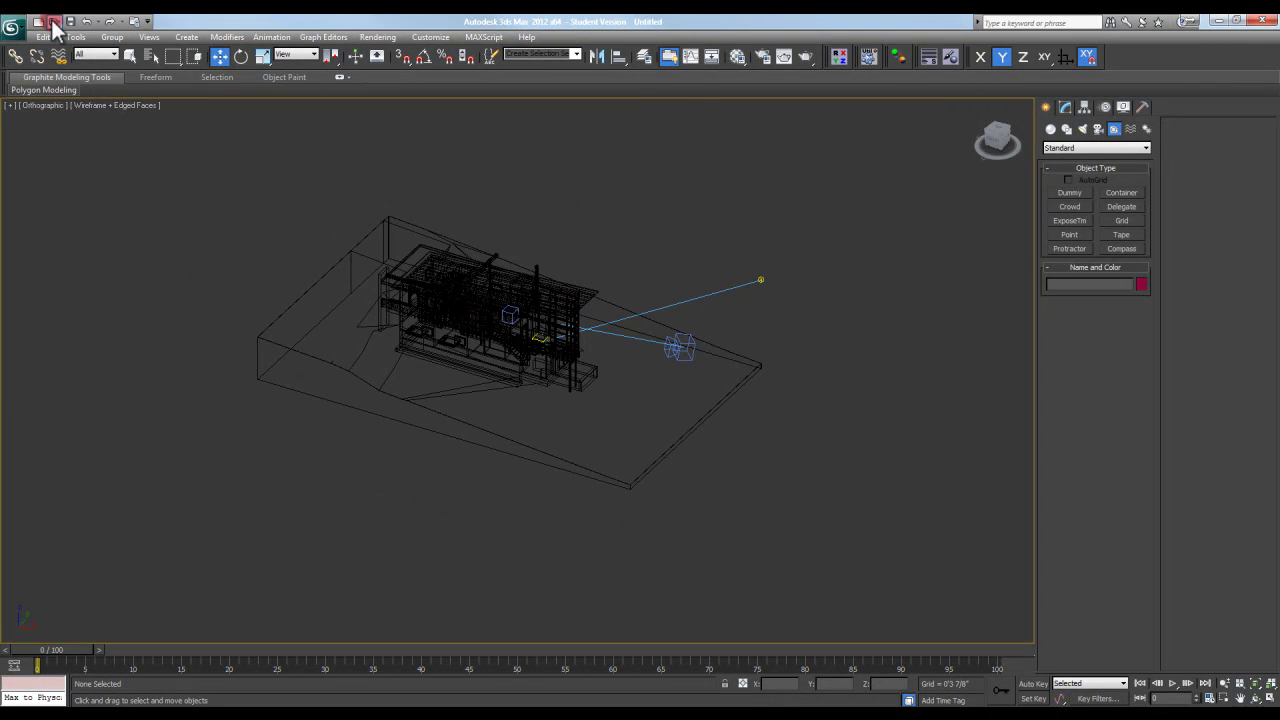
{"action": "left_click", "coordinate": [14, 27]}
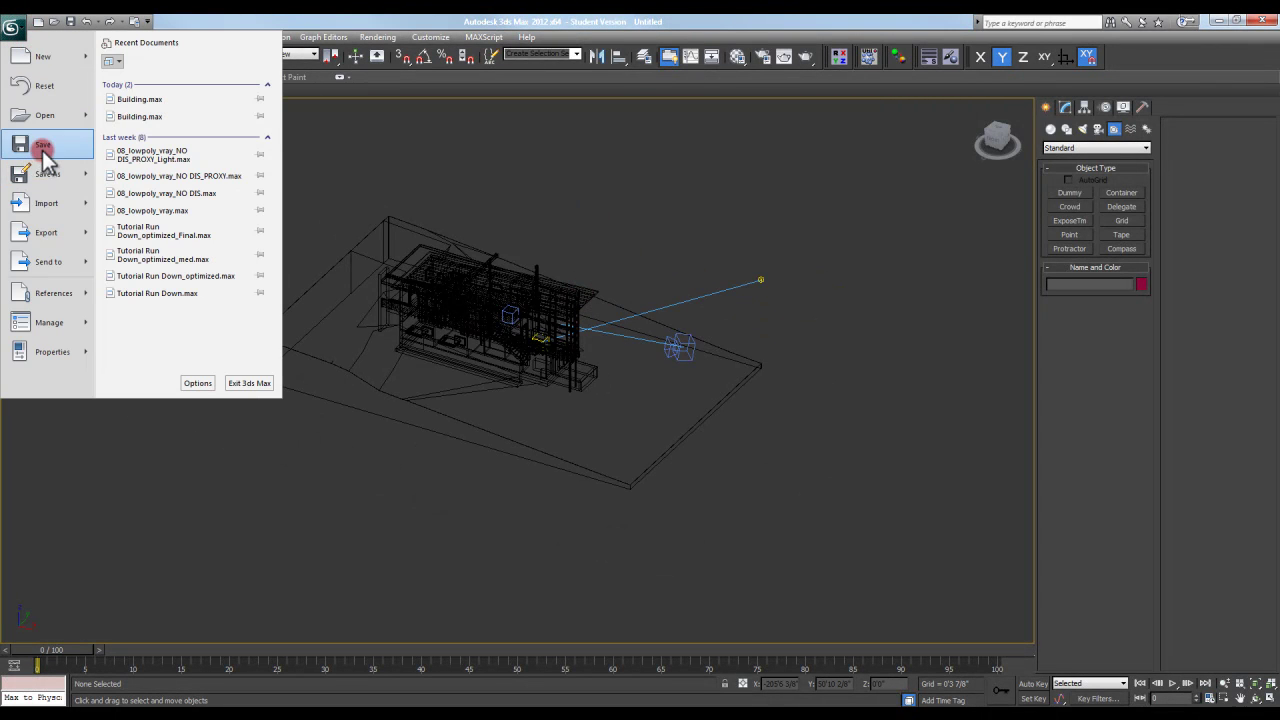
{"action": "left_click", "coordinate": [30, 176]}
{"action": "left_click", "coordinate": [134, 45]}
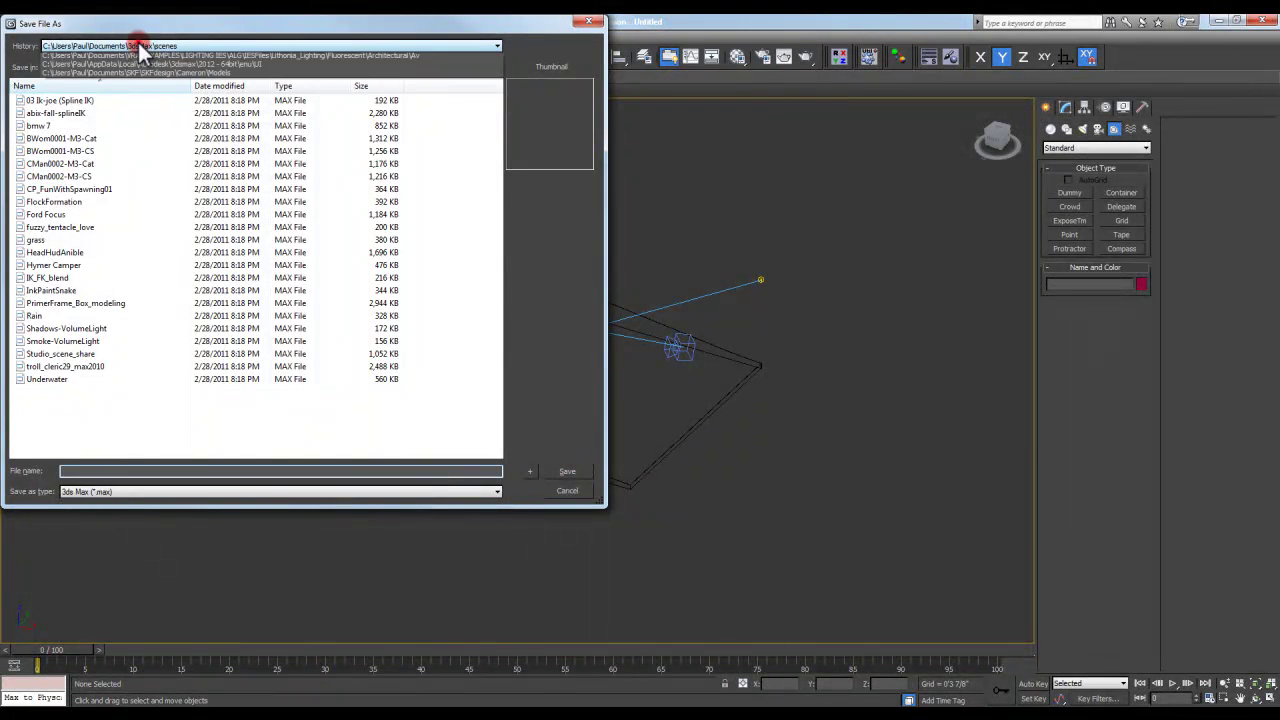
{"action": "left_click", "coordinate": [143, 60]}
{"action": "left_click", "coordinate": [213, 68]}
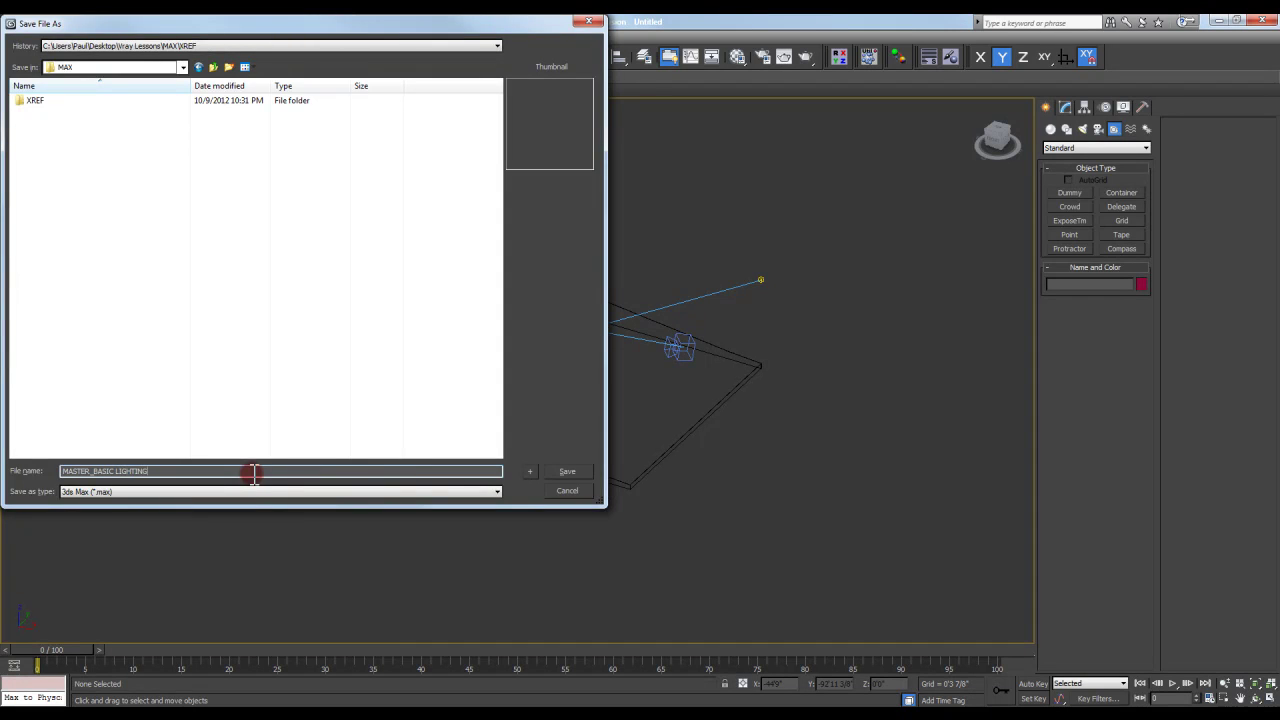
{"action": "key", "text": "Return"}
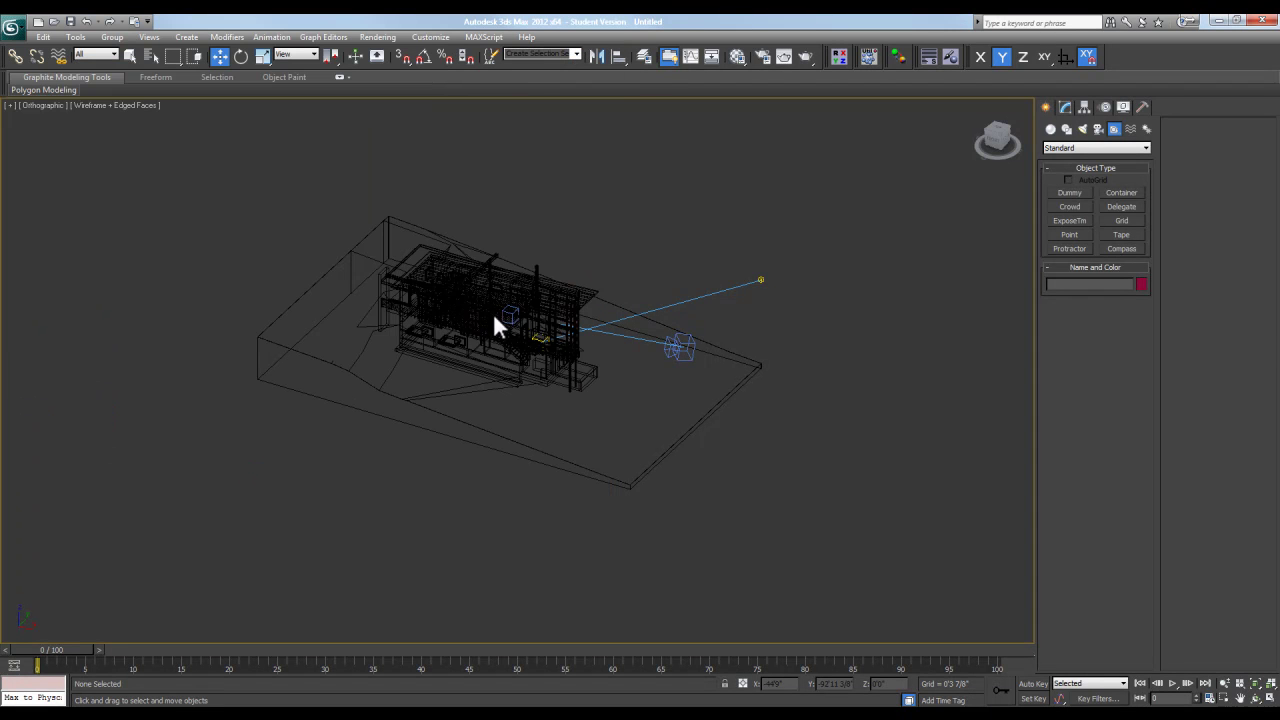
Step: Show the camera view shaded and bring up the XRef Scenes list
{"action": "key", "text": "c"}
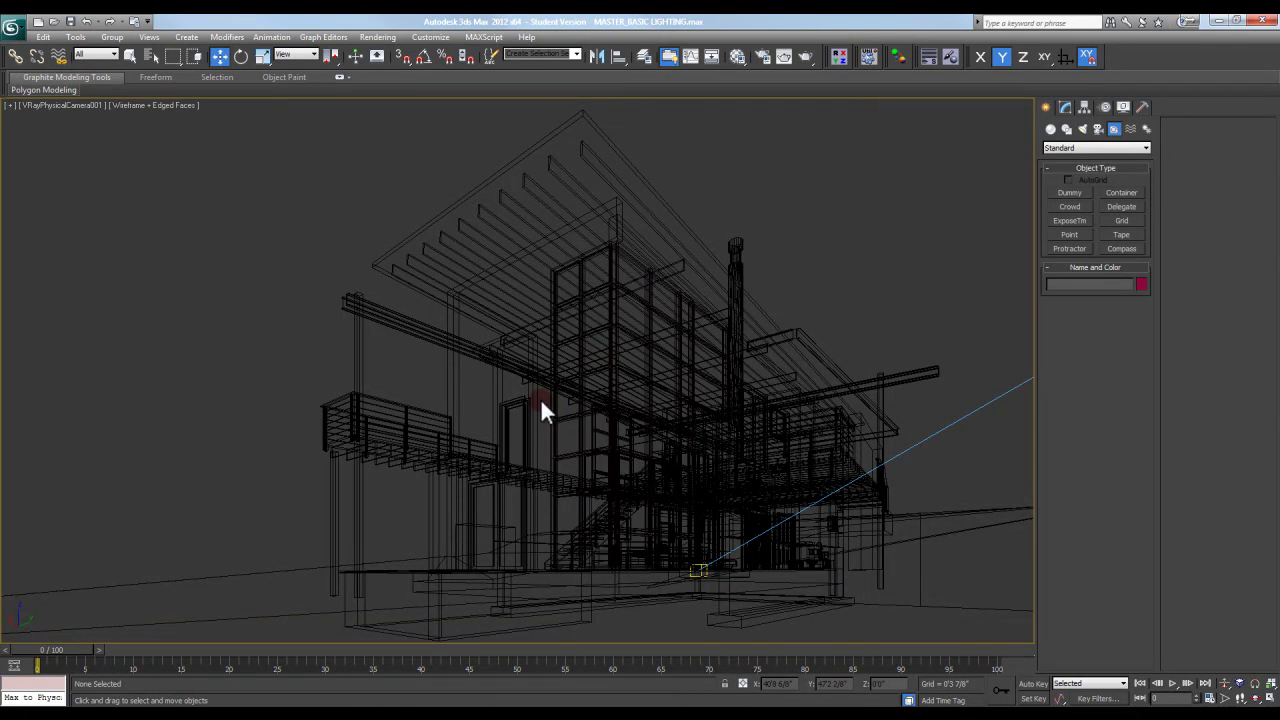
{"action": "key", "text": "F3"}
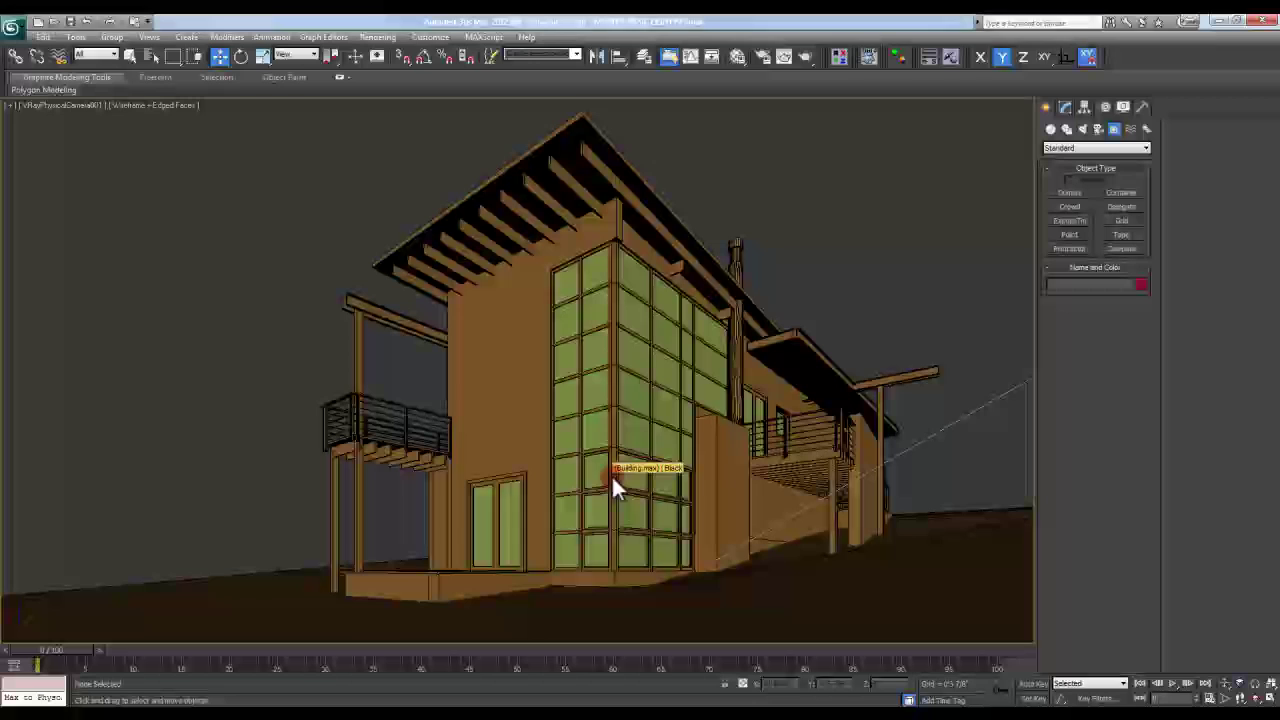
{"action": "left_click", "coordinate": [13, 27]}
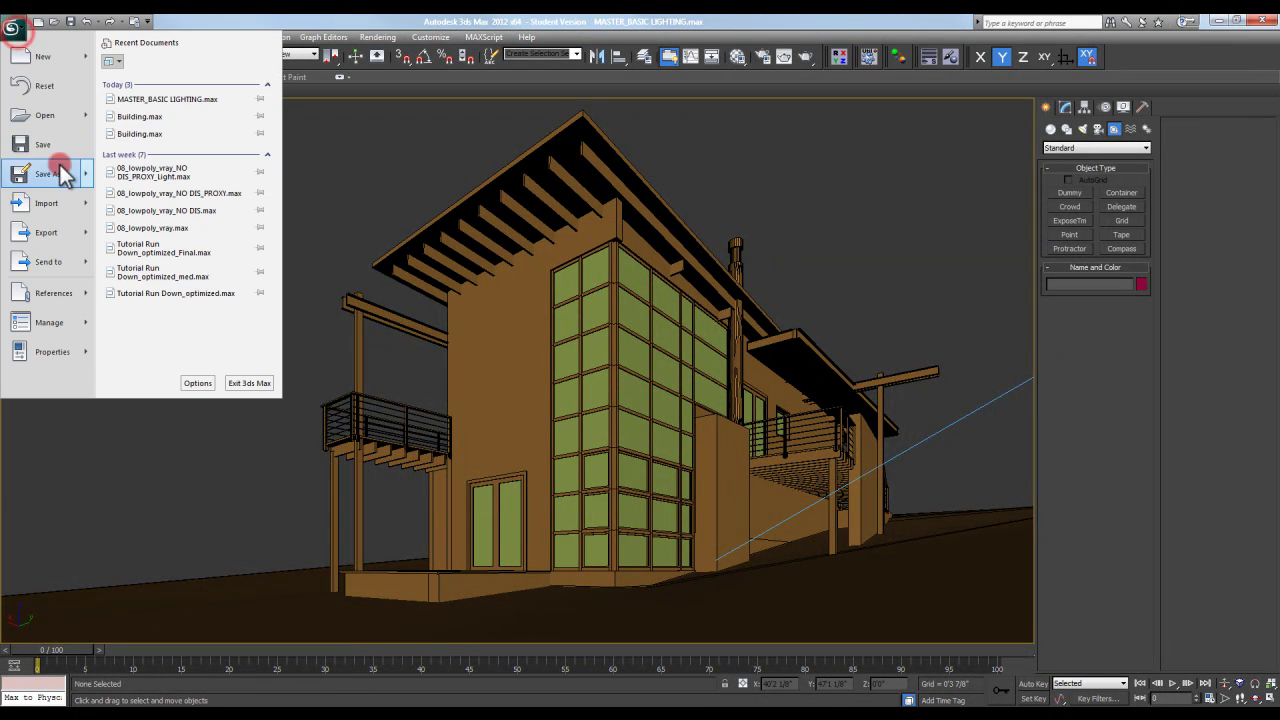
{"action": "mouse_move", "coordinate": [57, 292]}
{"action": "left_click", "coordinate": [172, 176]}
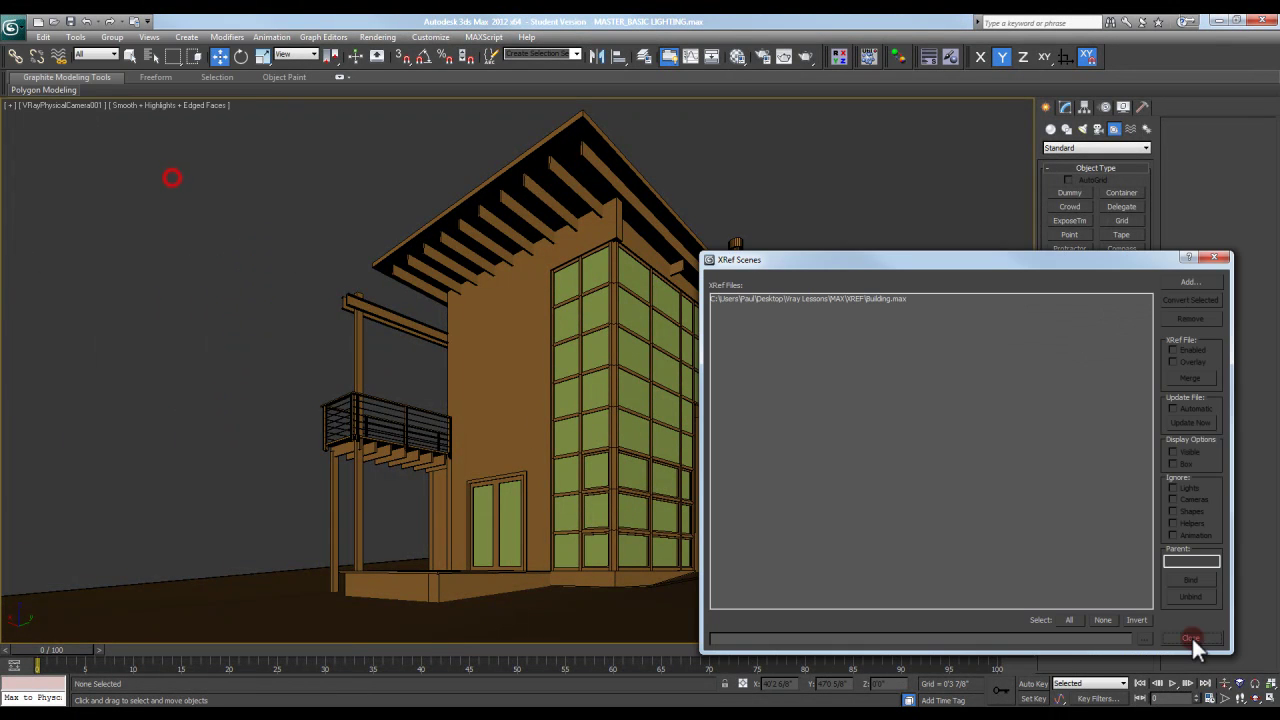
{"action": "left_click_drag", "start_coordinate": [999, 263], "coordinate": [966, 214]}
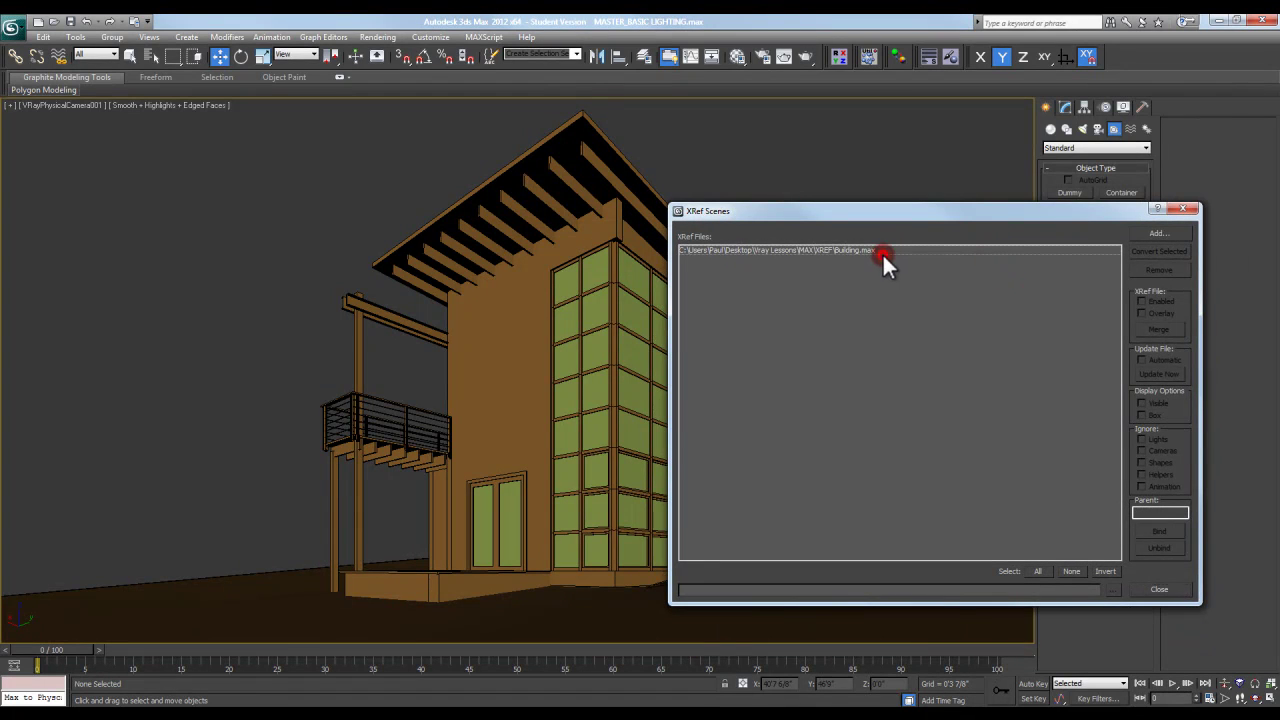
Step: Disable Building.max, then re-enable it so the building shows again
{"action": "left_click", "coordinate": [976, 250]}
{"action": "left_click", "coordinate": [1142, 301]}
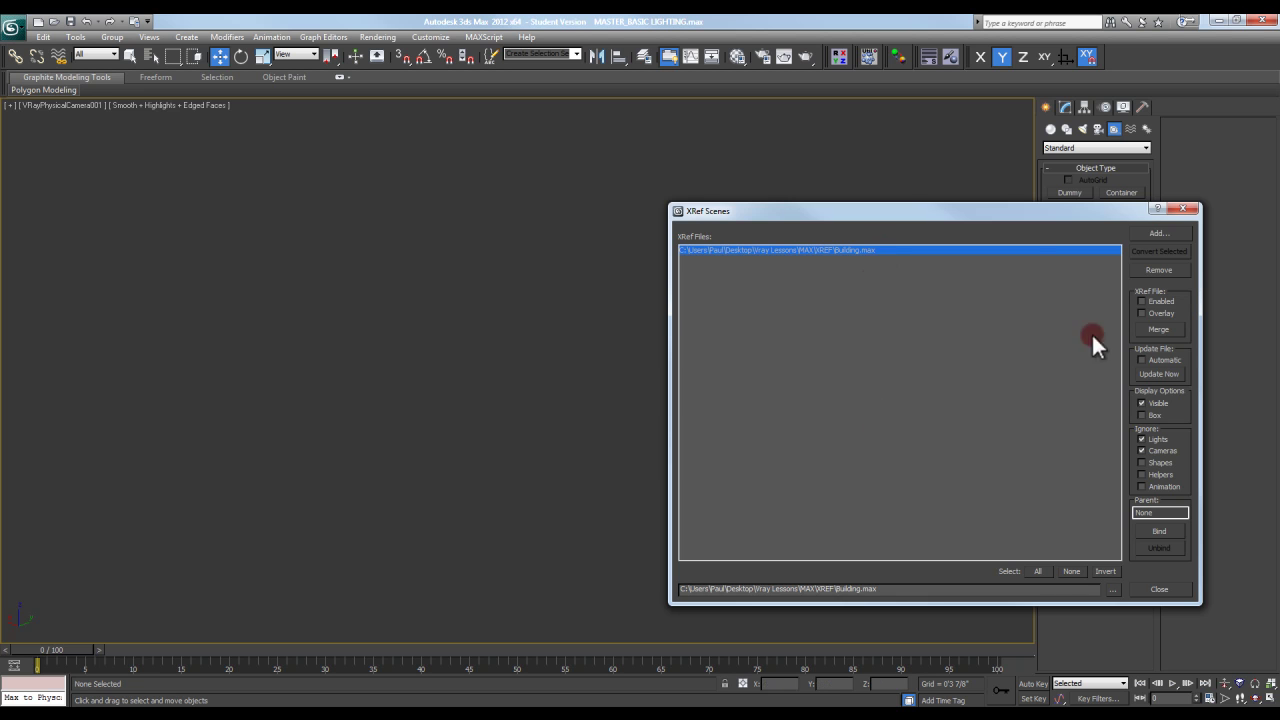
{"action": "left_click", "coordinate": [1150, 301]}
{"action": "left_click_drag", "start_coordinate": [1021, 214], "coordinate": [731, 166]}
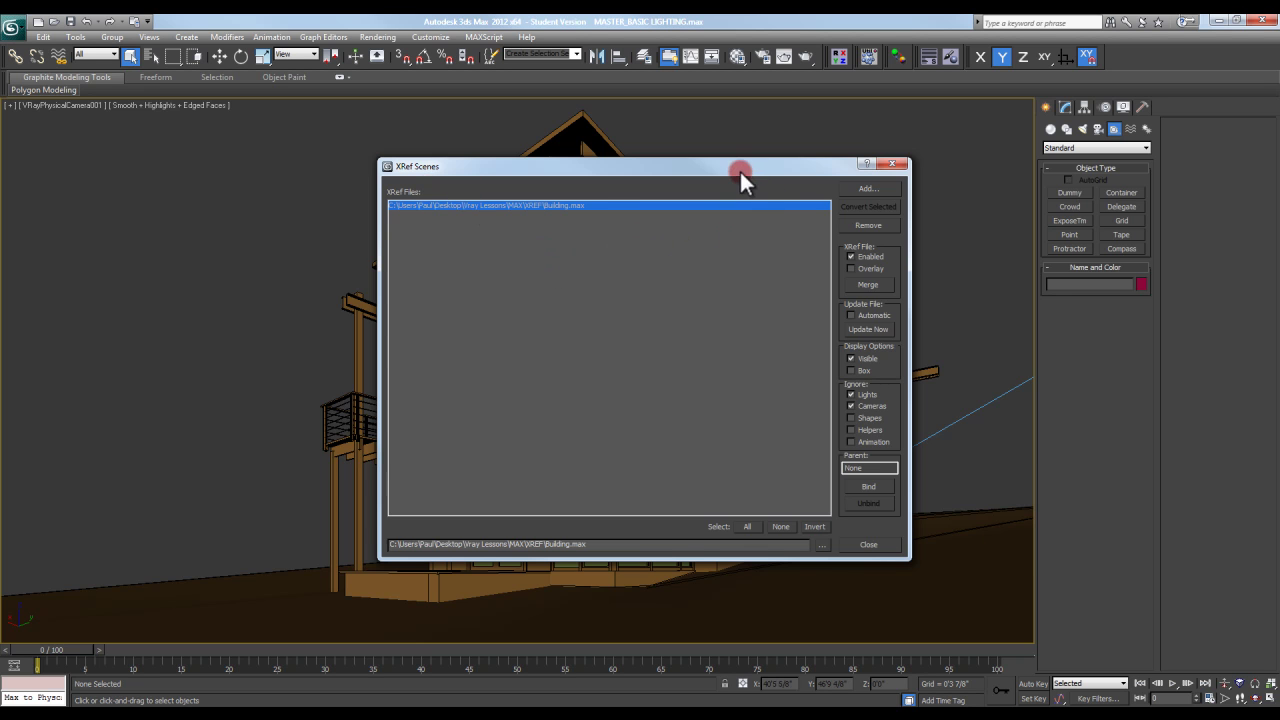
{"action": "left_click_drag", "start_coordinate": [740, 168], "coordinate": [997, 167]}
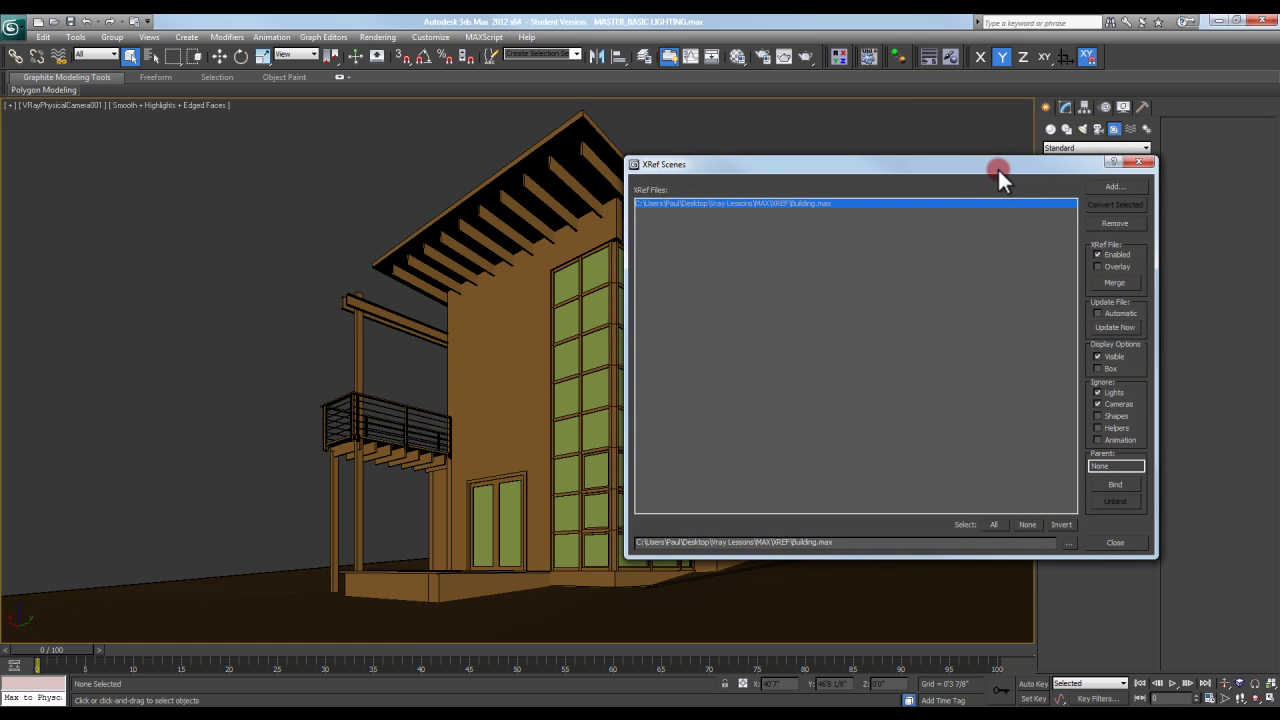
Step: Close the XRef Scenes window and dismiss the application menu
{"action": "left_click", "coordinate": [1149, 164]}
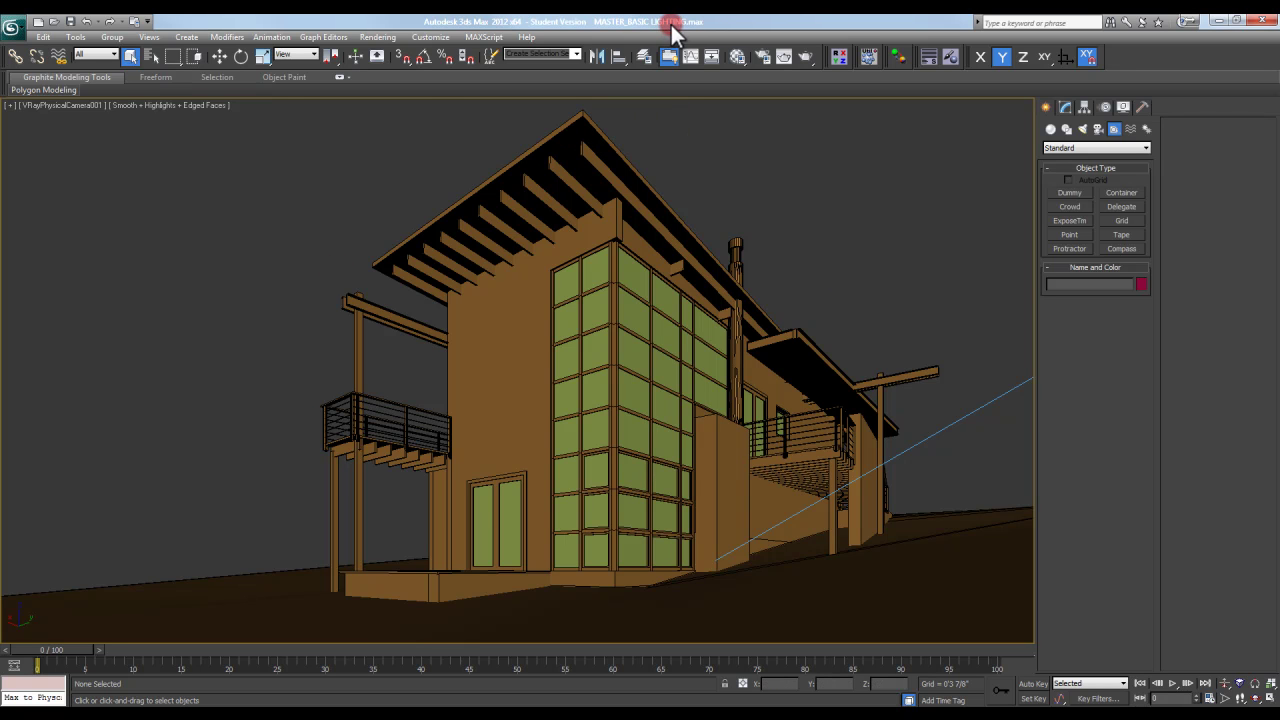
{"action": "left_click", "coordinate": [12, 25]}
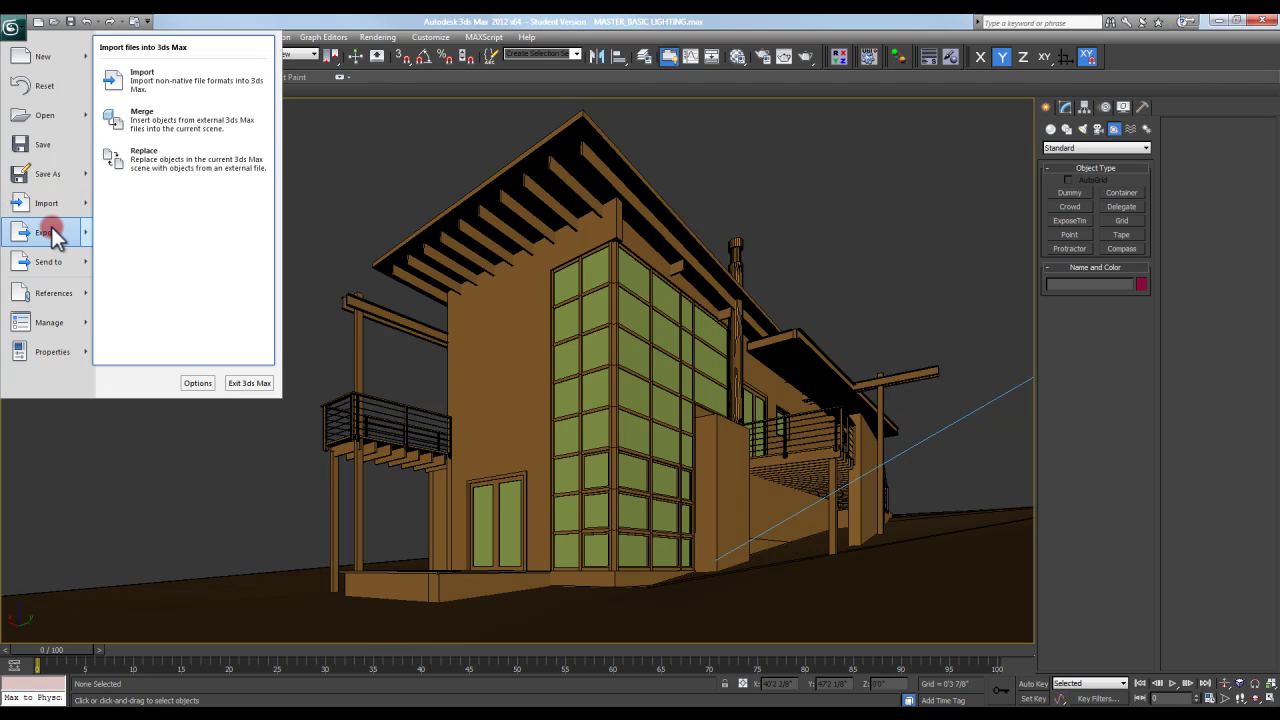
{"action": "mouse_move", "coordinate": [52, 232]}
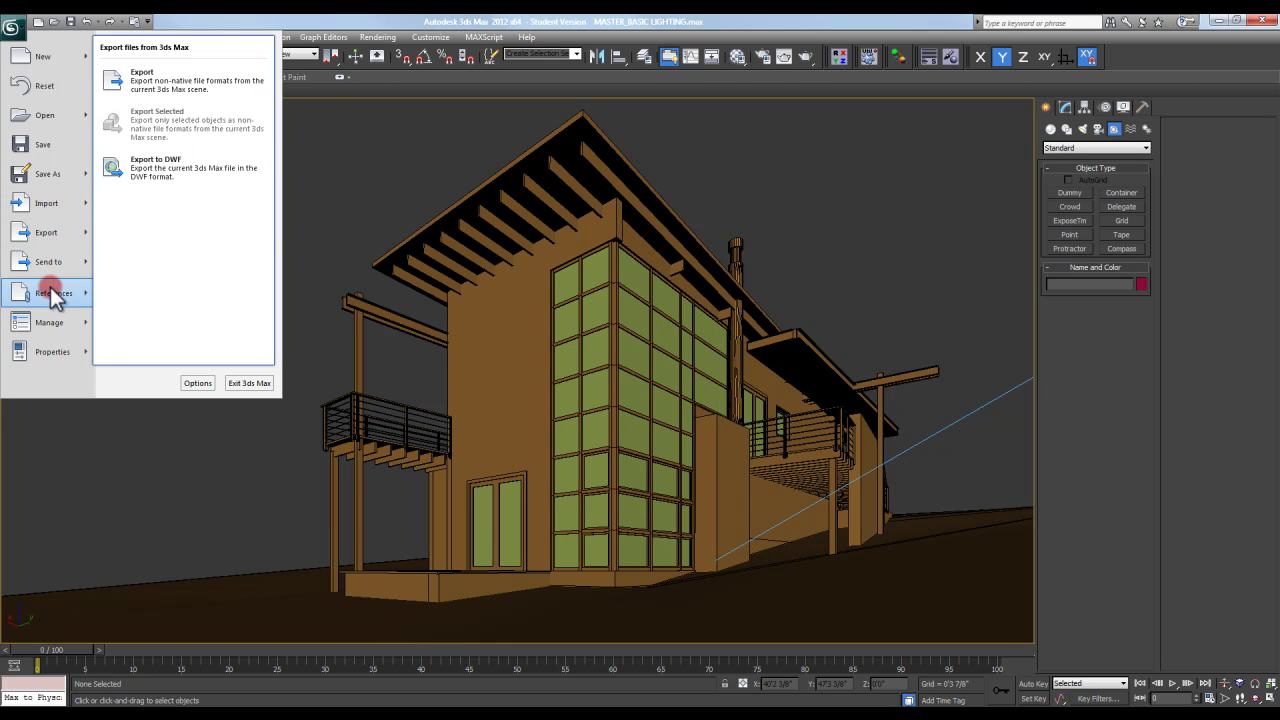
{"action": "mouse_move", "coordinate": [30, 290]}
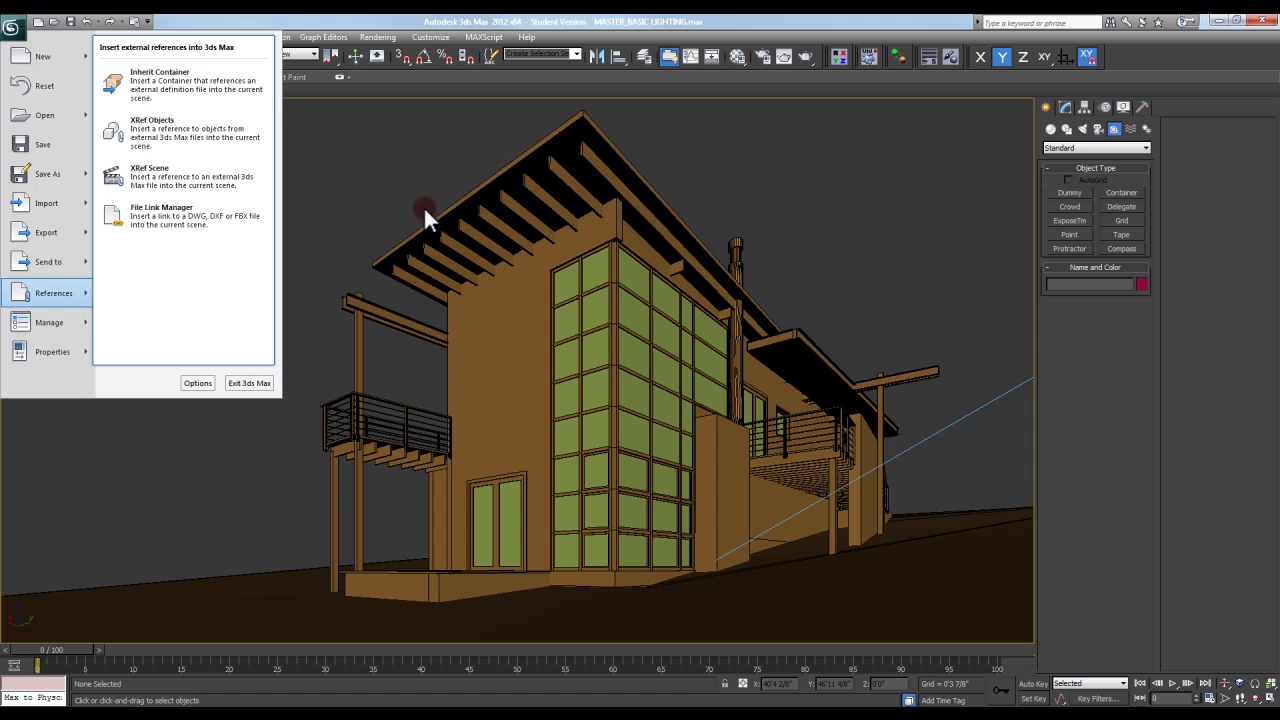
{"action": "left_click", "coordinate": [800, 209]}
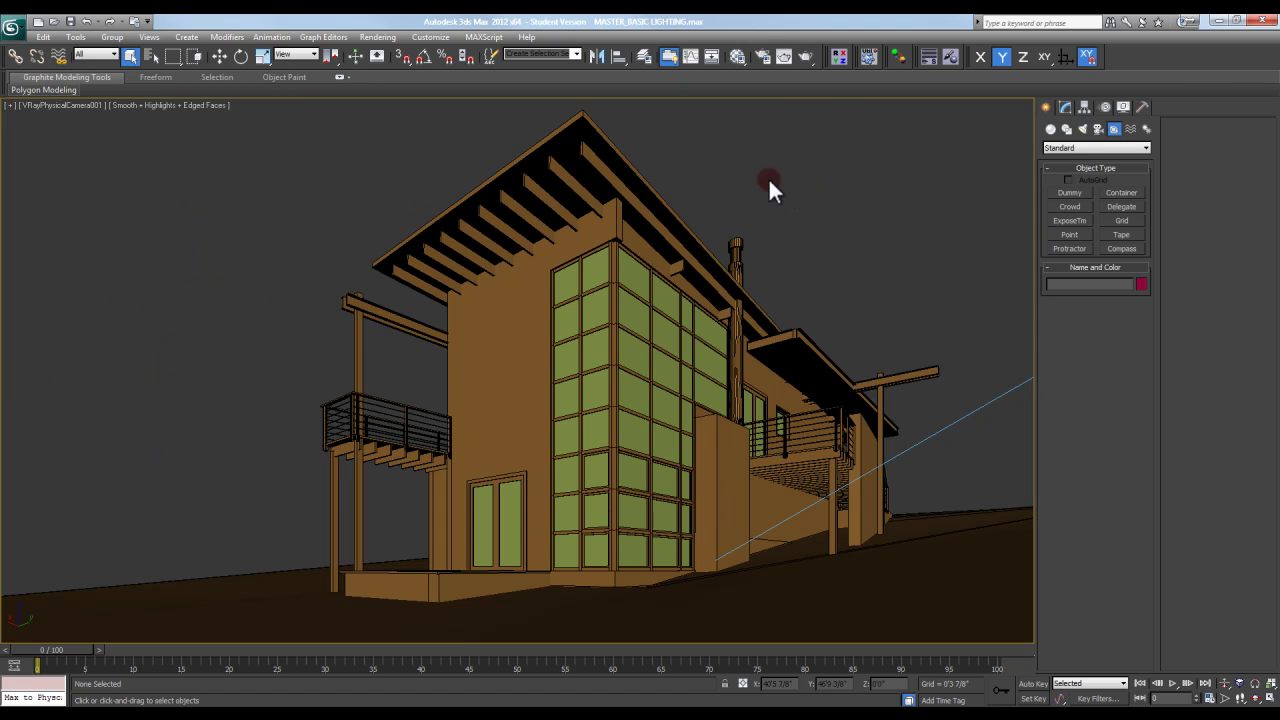
Step: Select VRayPhysicalCamera001 from the viewport label menu and move it down along Z
{"action": "left_click", "coordinate": [55, 104]}
{"action": "left_click", "coordinate": [157, 336]}
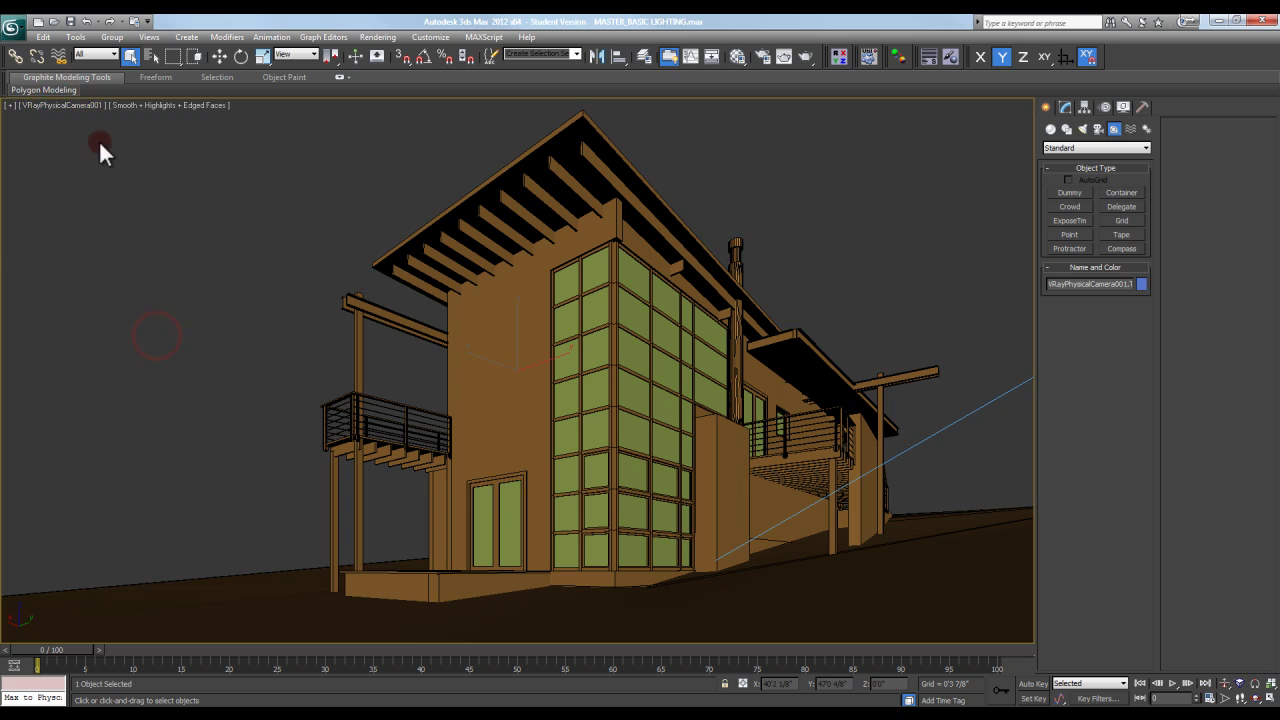
{"action": "key", "text": "w"}
{"action": "left_click_drag", "start_coordinate": [595, 390], "coordinate": [767, 325]}
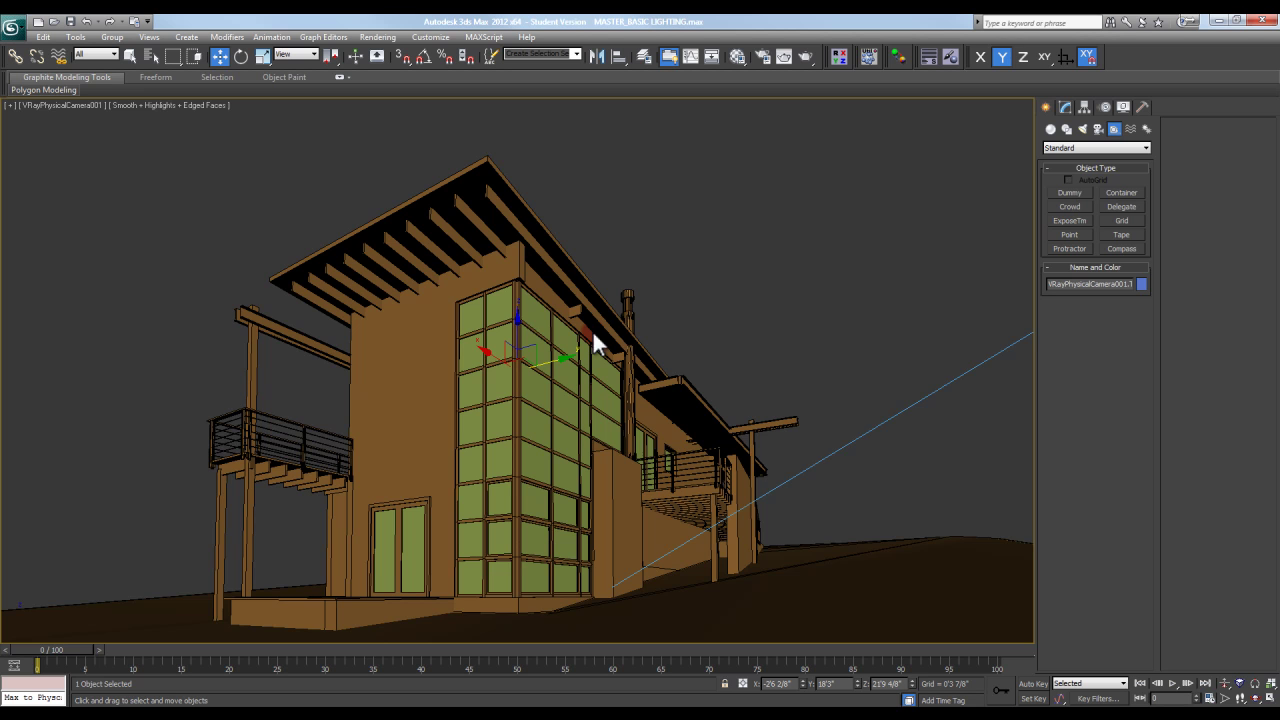
{"action": "left_click_drag", "start_coordinate": [517, 320], "coordinate": [523, 346]}
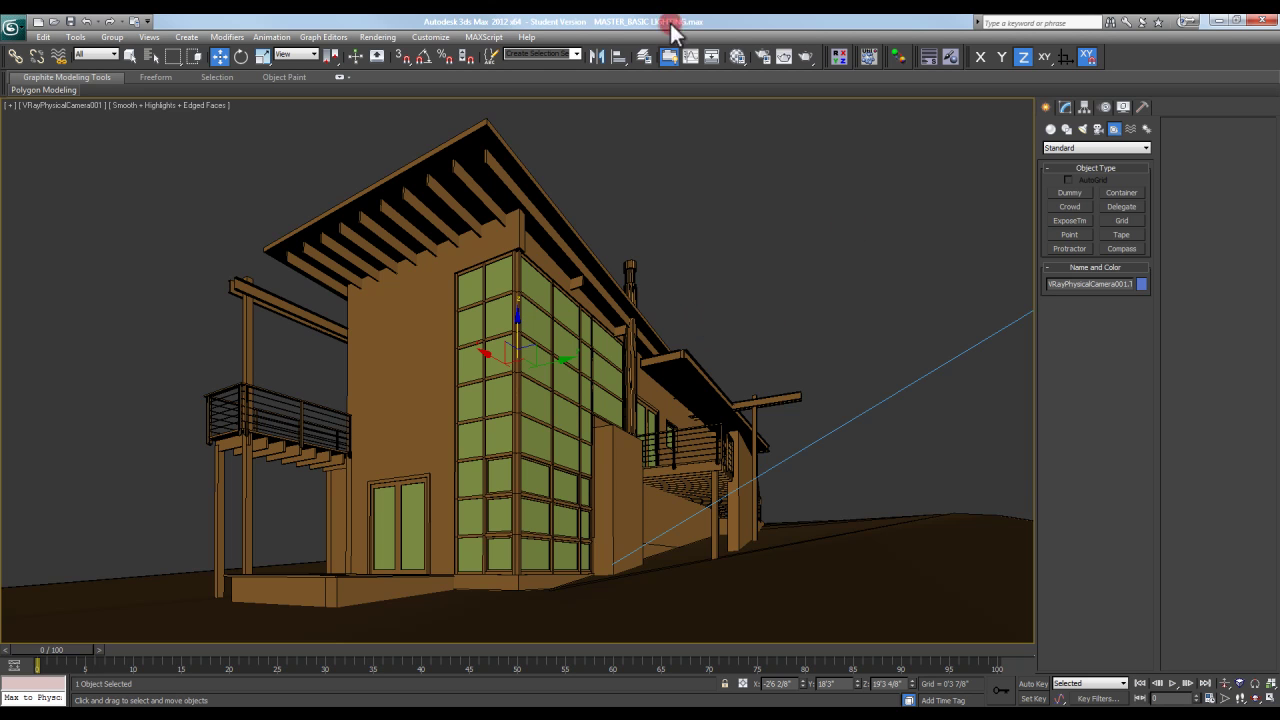
Step: In XRef Scenes, disable Building.max and remove it from the list
{"action": "left_click", "coordinate": [12, 28]}
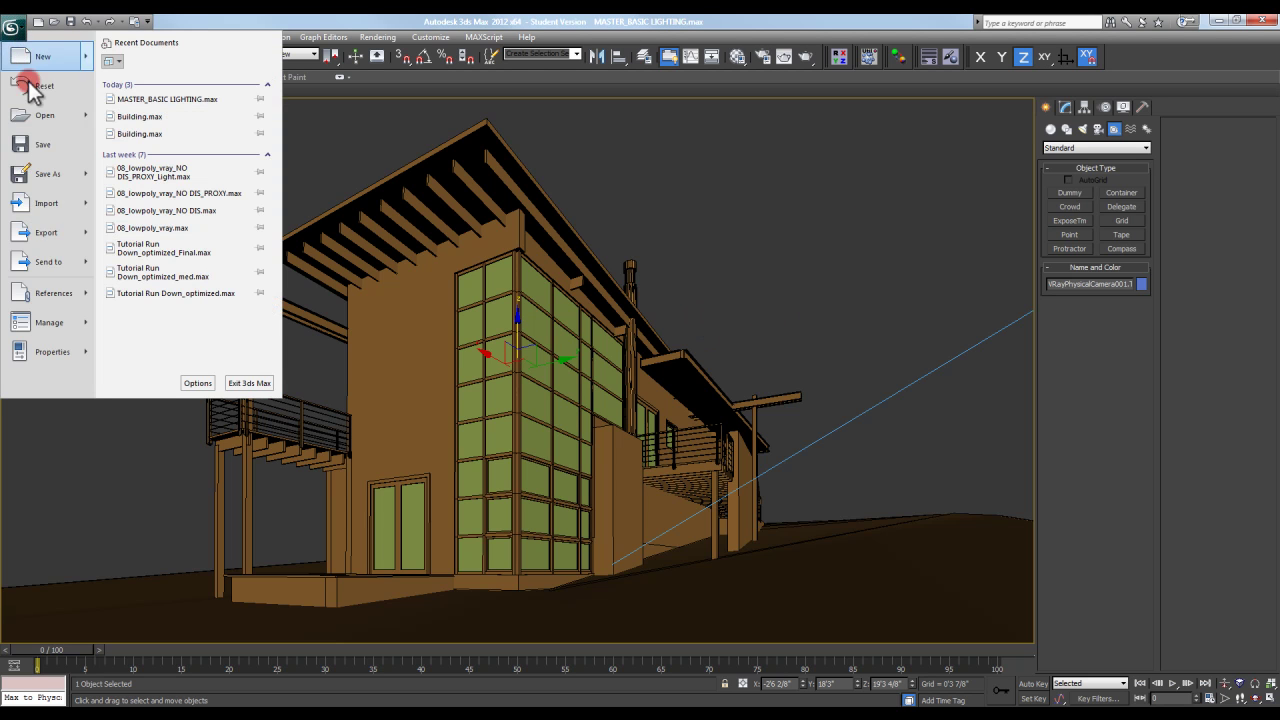
{"action": "mouse_move", "coordinate": [62, 310]}
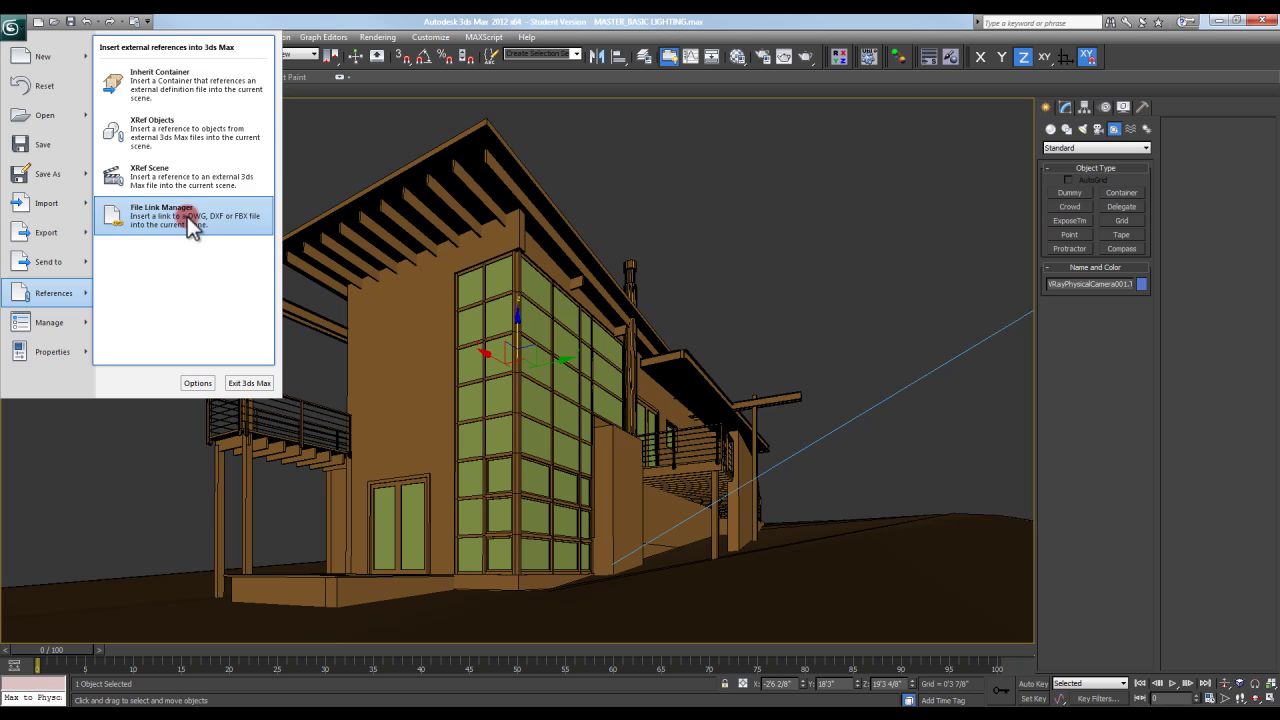
{"action": "left_click", "coordinate": [187, 183]}
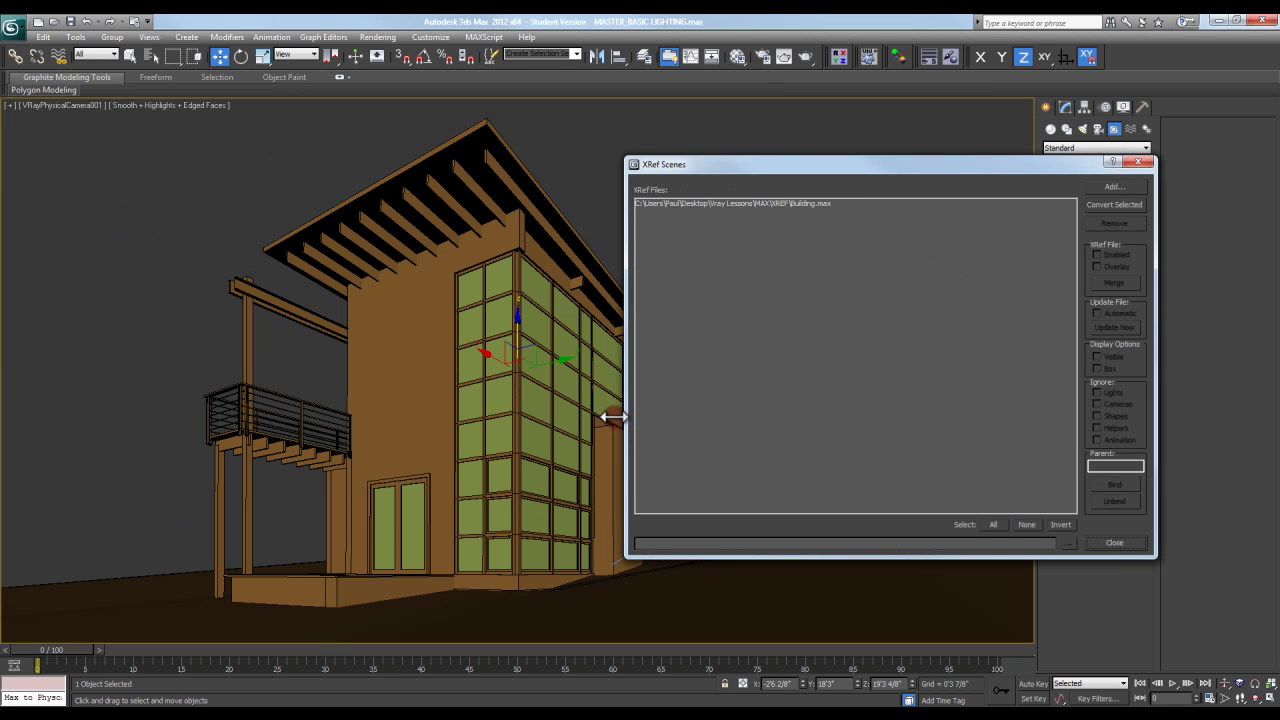
{"action": "left_click", "coordinate": [776, 203]}
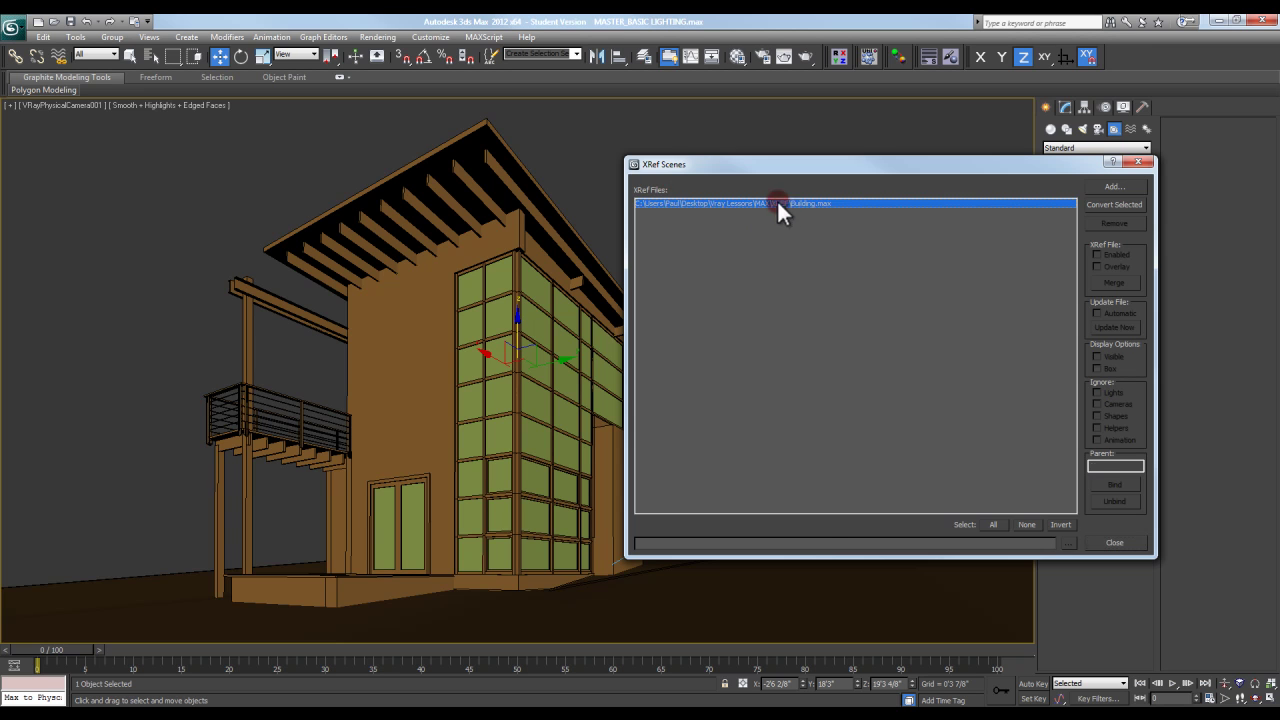
{"action": "left_click", "coordinate": [1117, 254]}
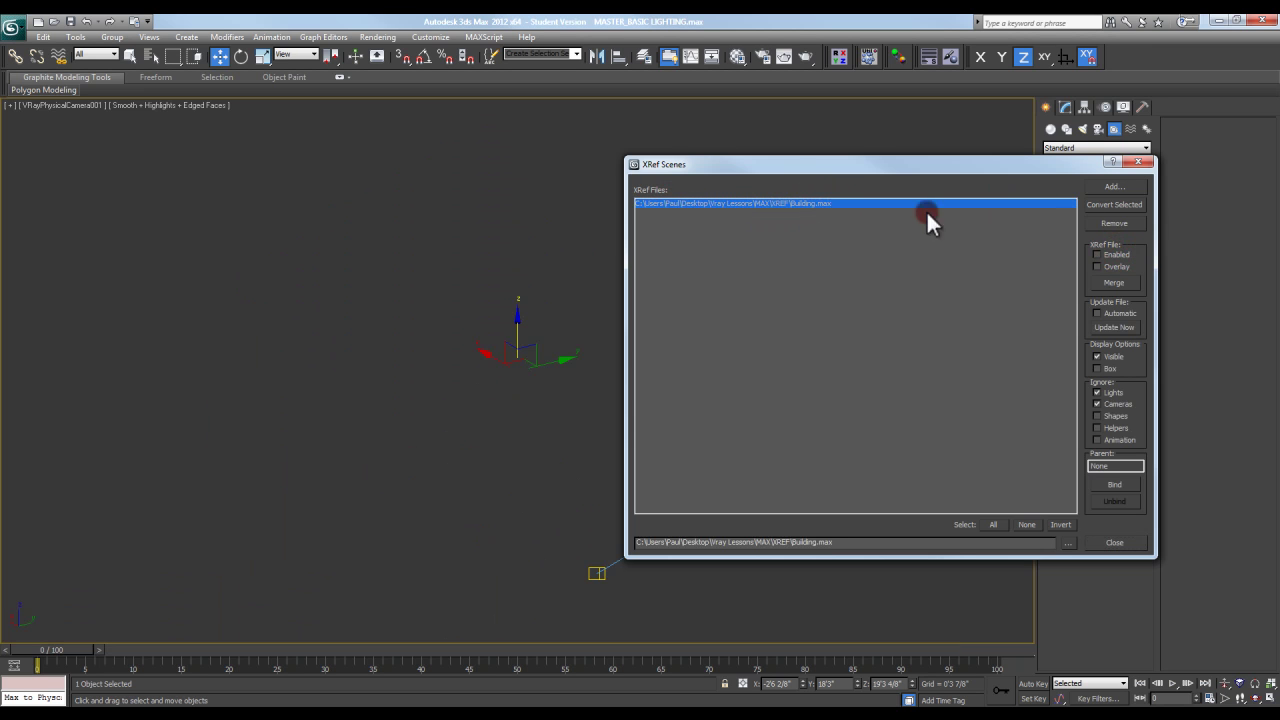
{"action": "left_click", "coordinate": [1108, 223]}
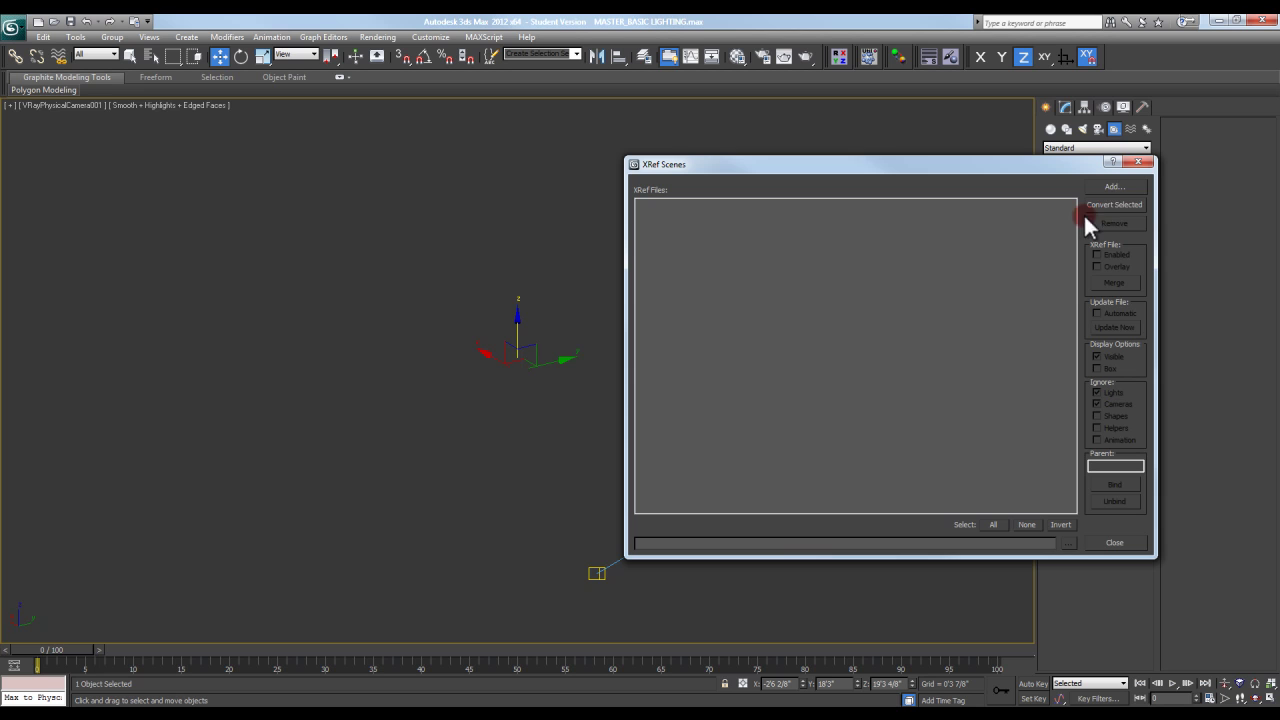
Step: Close XRef Scenes and deselect VRayPhysicalCamera001, leaving the empty camera view
{"action": "left_click", "coordinate": [1140, 161]}
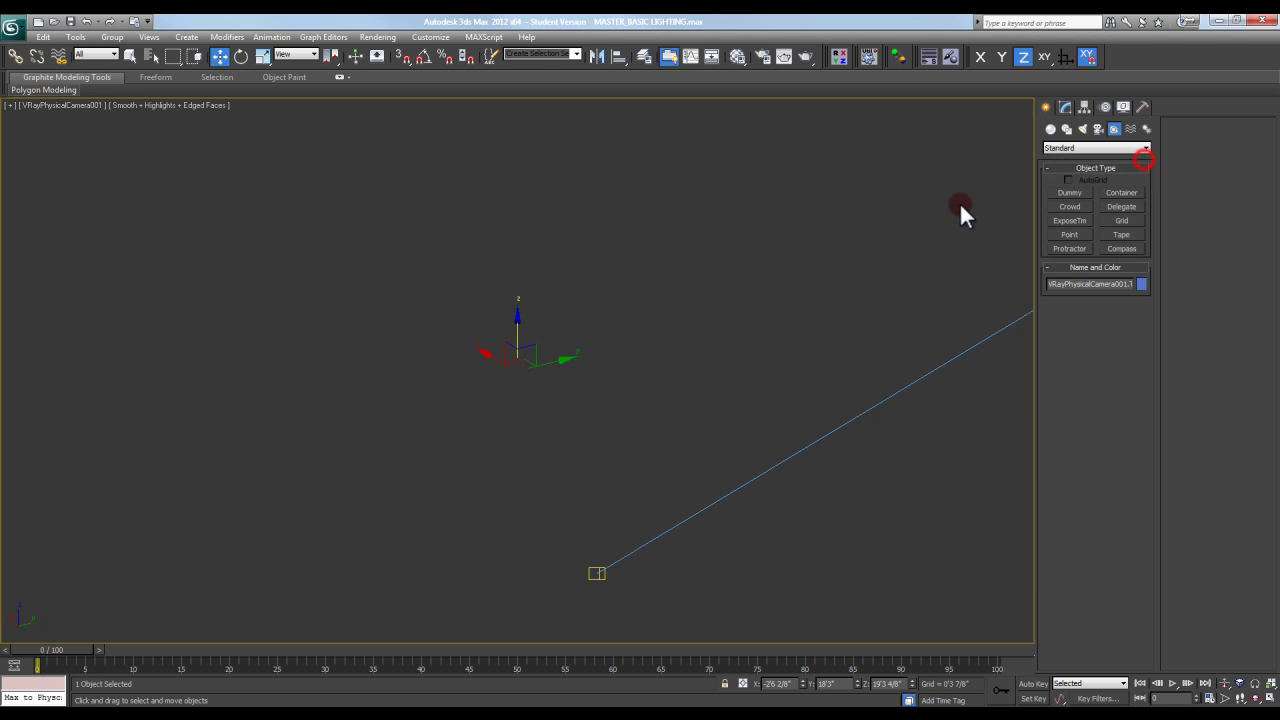
{"action": "left_click", "coordinate": [704, 430]}
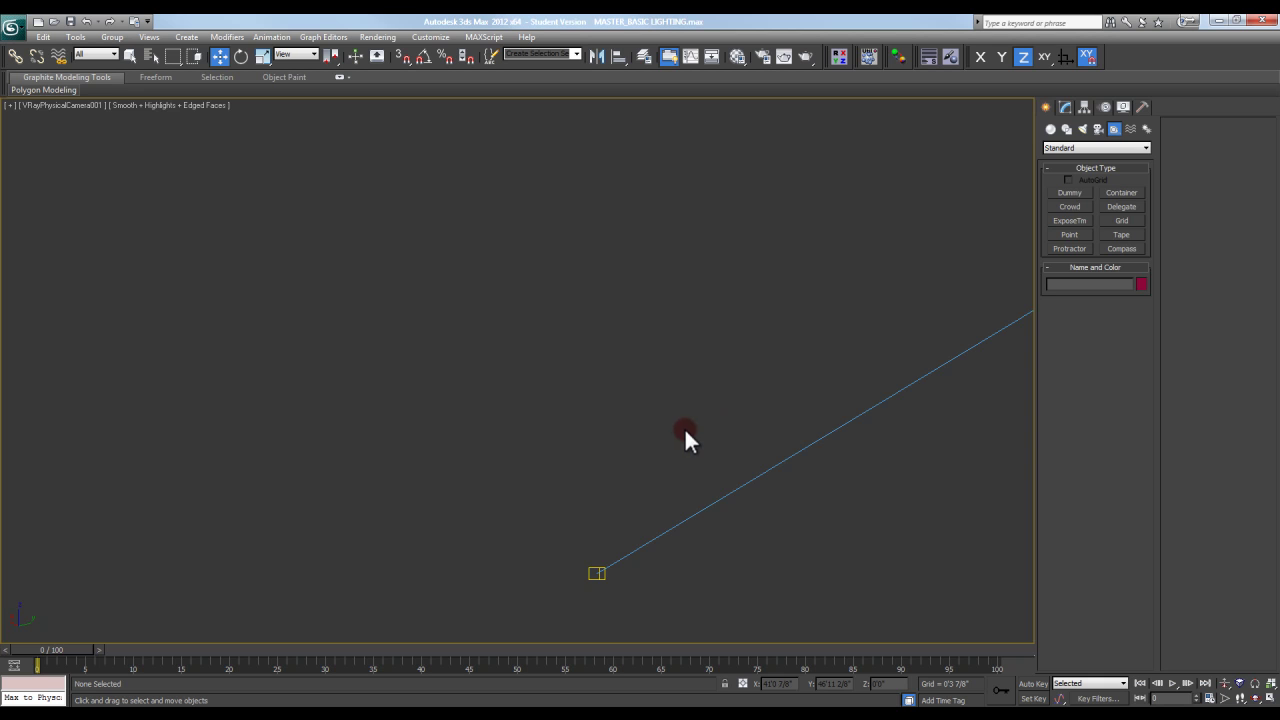
{"action": "left_click", "coordinate": [673, 274]}
{"action": "left_click", "coordinate": [604, 23]}
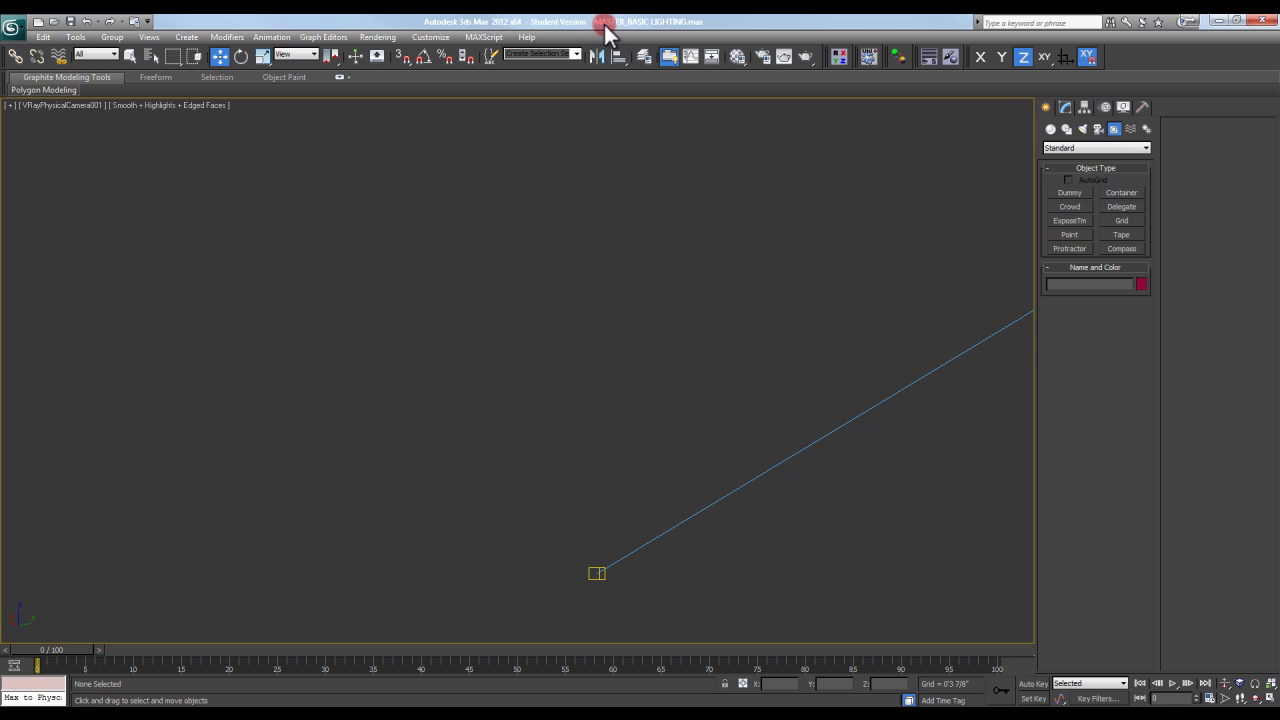
{"action": "left_click", "coordinate": [651, 23]}
{"action": "left_click", "coordinate": [668, 23]}
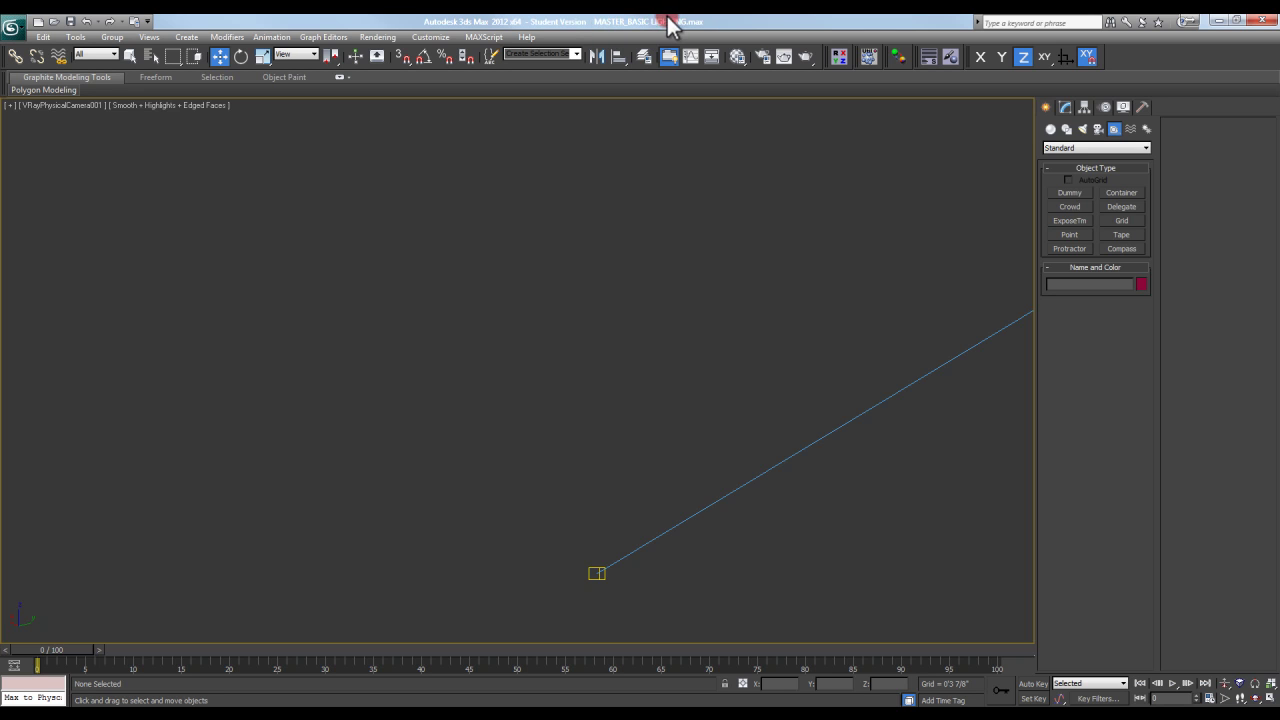
{"action": "left_click", "coordinate": [448, 151]}
Step: Add Building.max back as an XRef scene and close the XRef Scenes dialog
{"action": "left_click", "coordinate": [12, 27]}
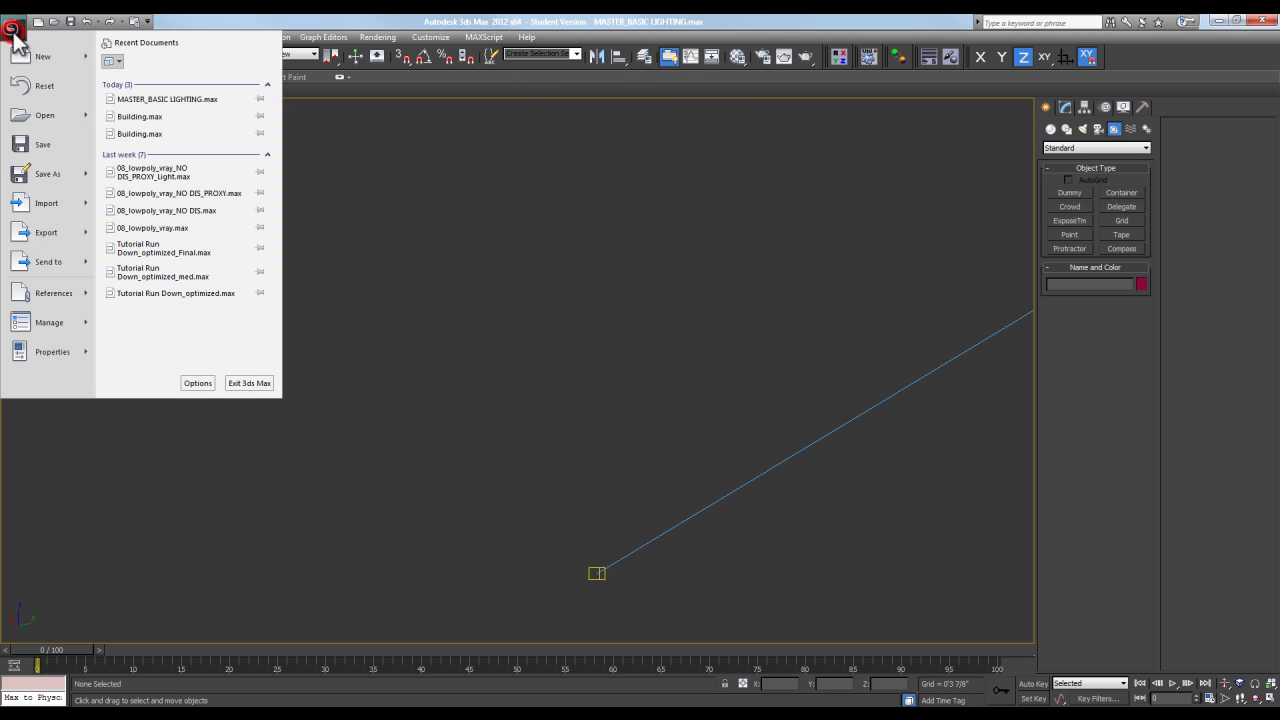
{"action": "mouse_move", "coordinate": [55, 290]}
{"action": "left_click", "coordinate": [184, 182]}
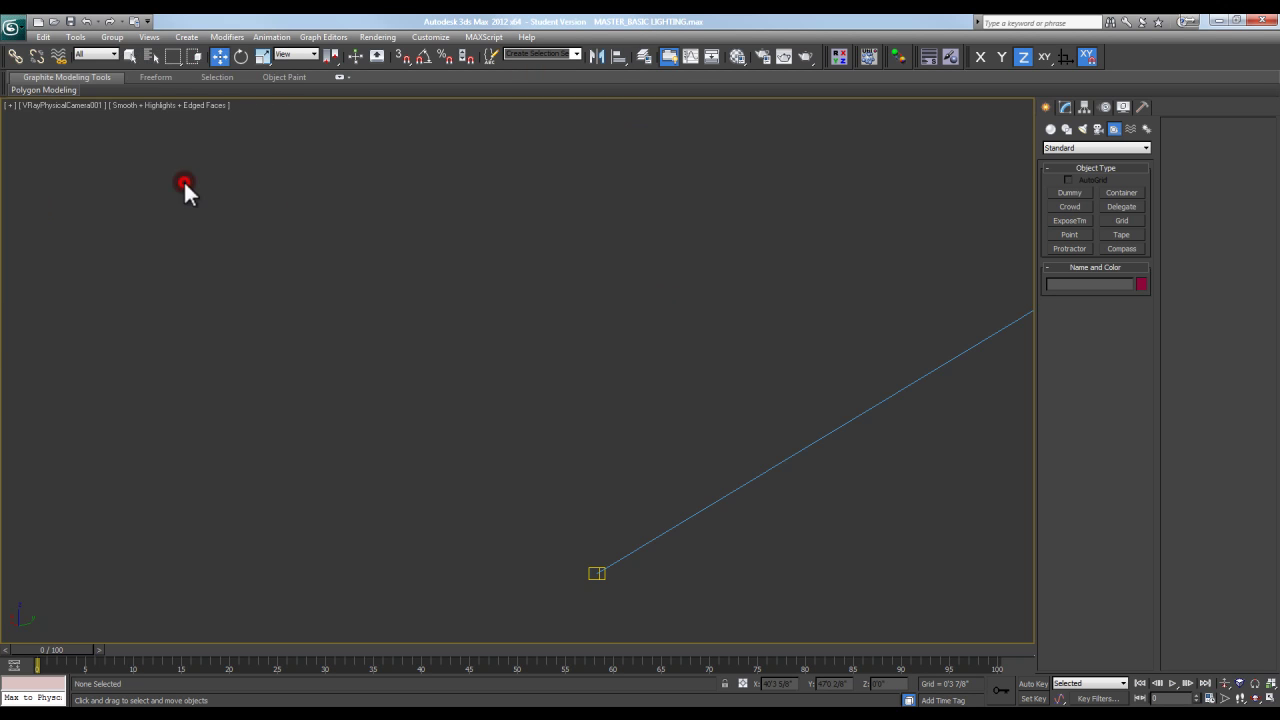
{"action": "left_click", "coordinate": [1104, 187]}
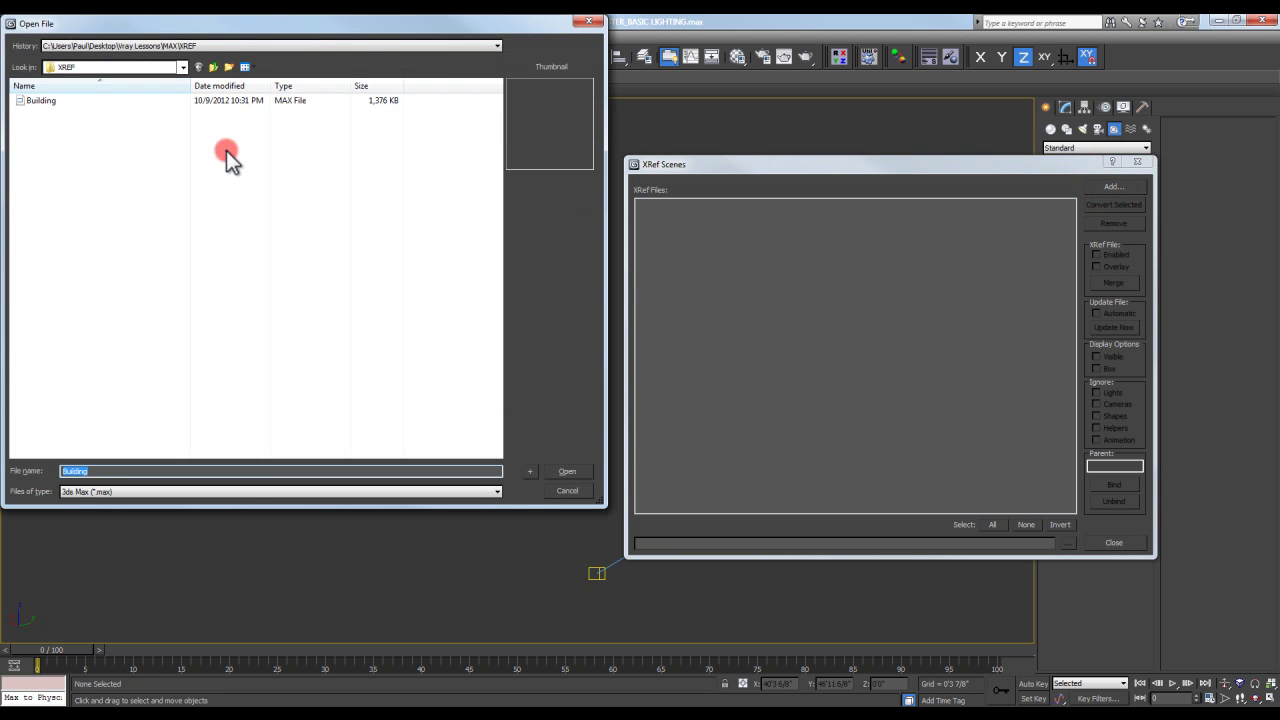
{"action": "left_click", "coordinate": [80, 103]}
{"action": "left_click", "coordinate": [567, 471]}
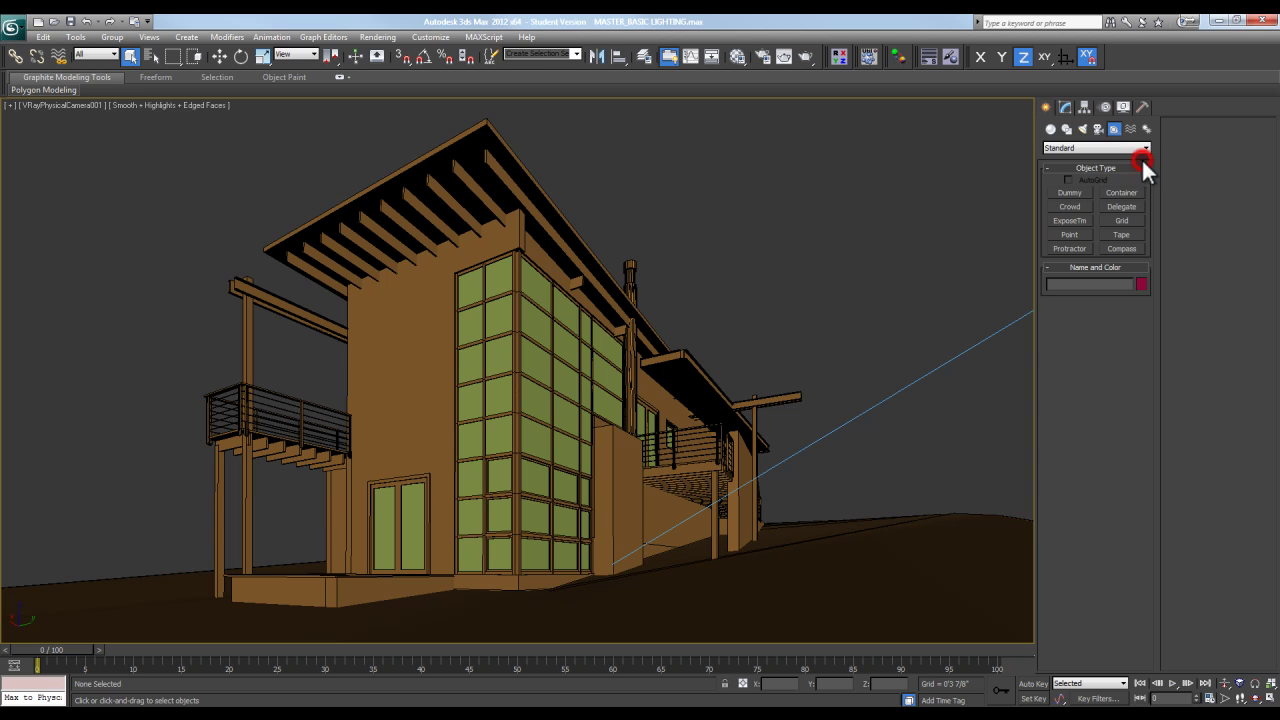
{"action": "left_click", "coordinate": [320, 309]}
{"action": "left_click", "coordinate": [649, 143]}
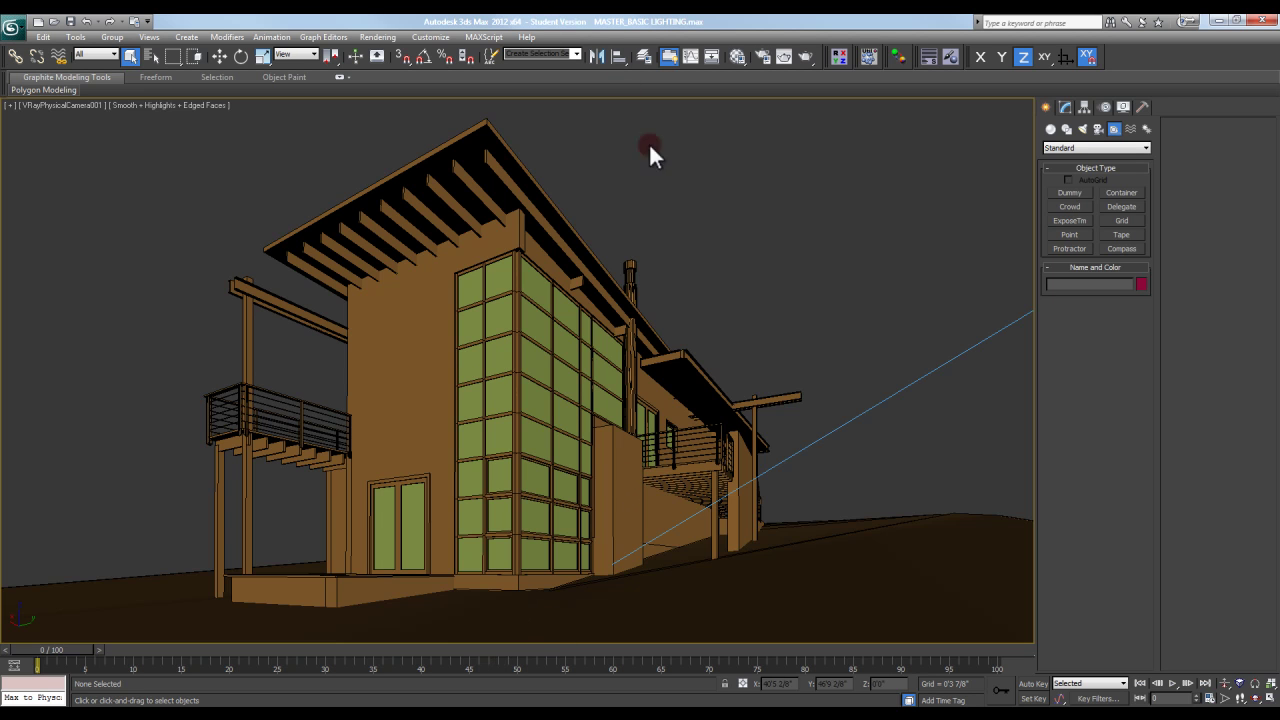